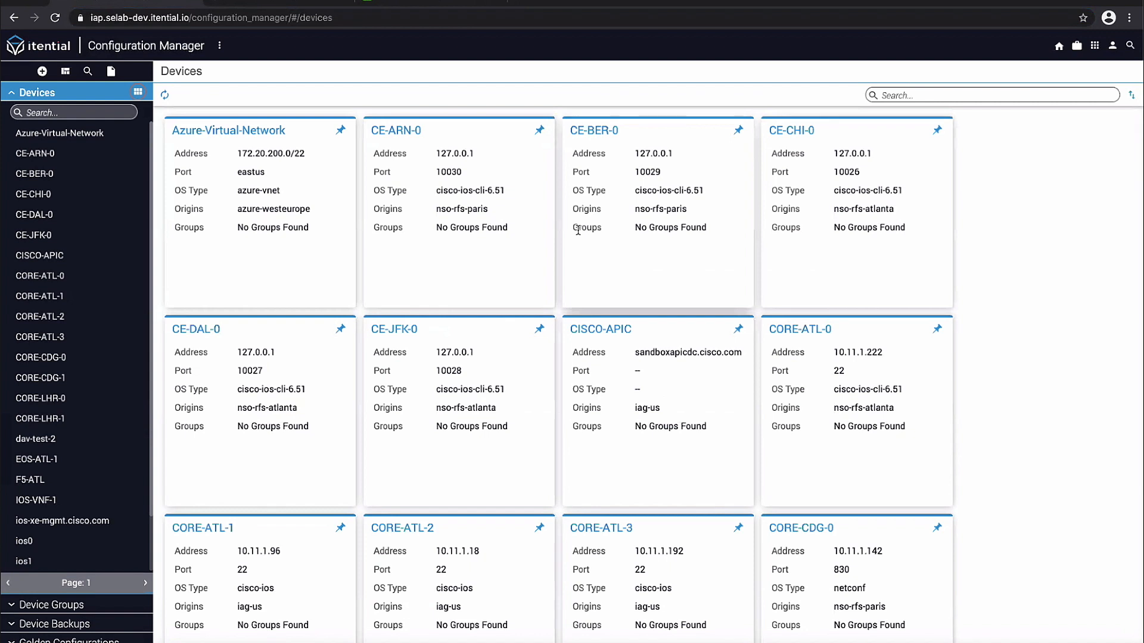
# Look through the device inventory, open the CORE-ATL-1 device and load its configuration
pyautogui.scroll(-2, 596, 295)
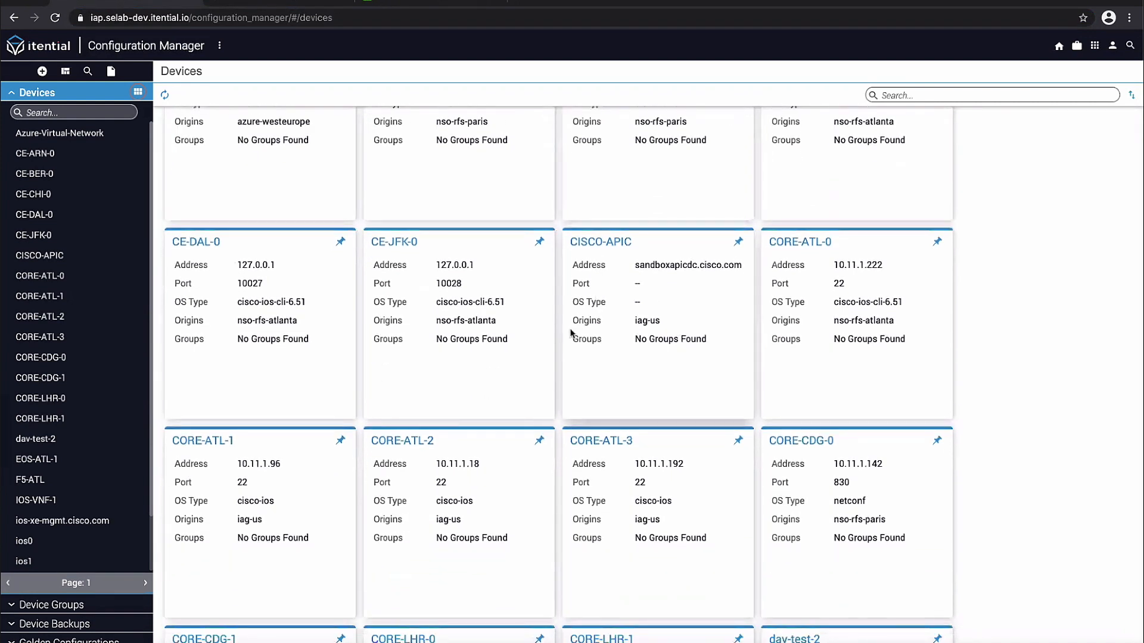
pyautogui.scroll(-2, 571, 333)
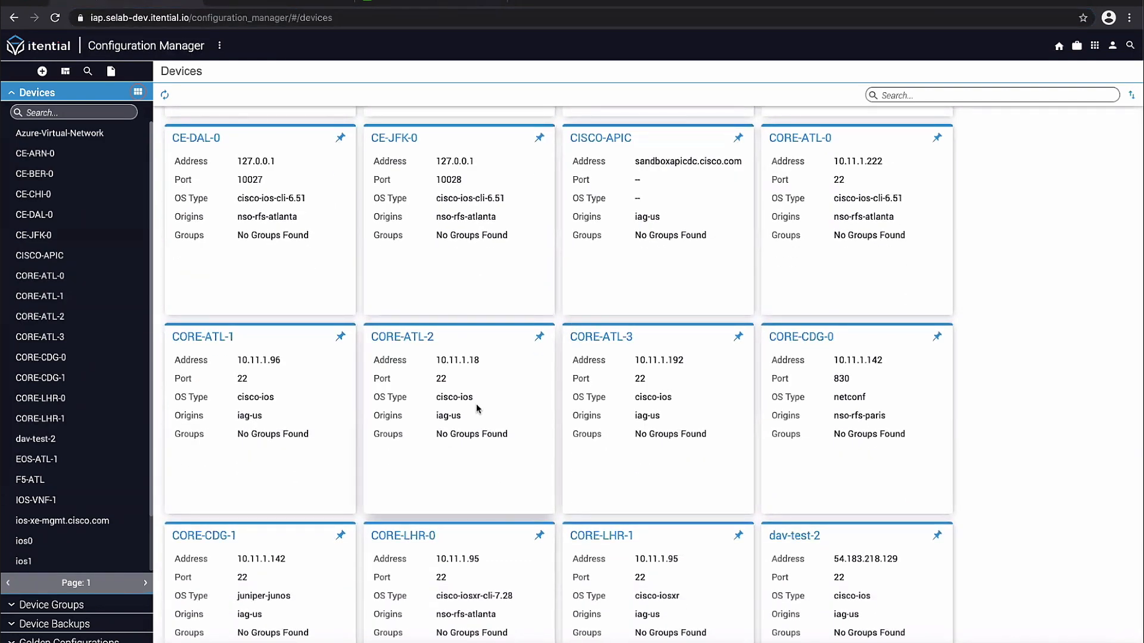
pyautogui.scroll(-2, 504, 337)
pyautogui.scroll(-2, 504, 338)
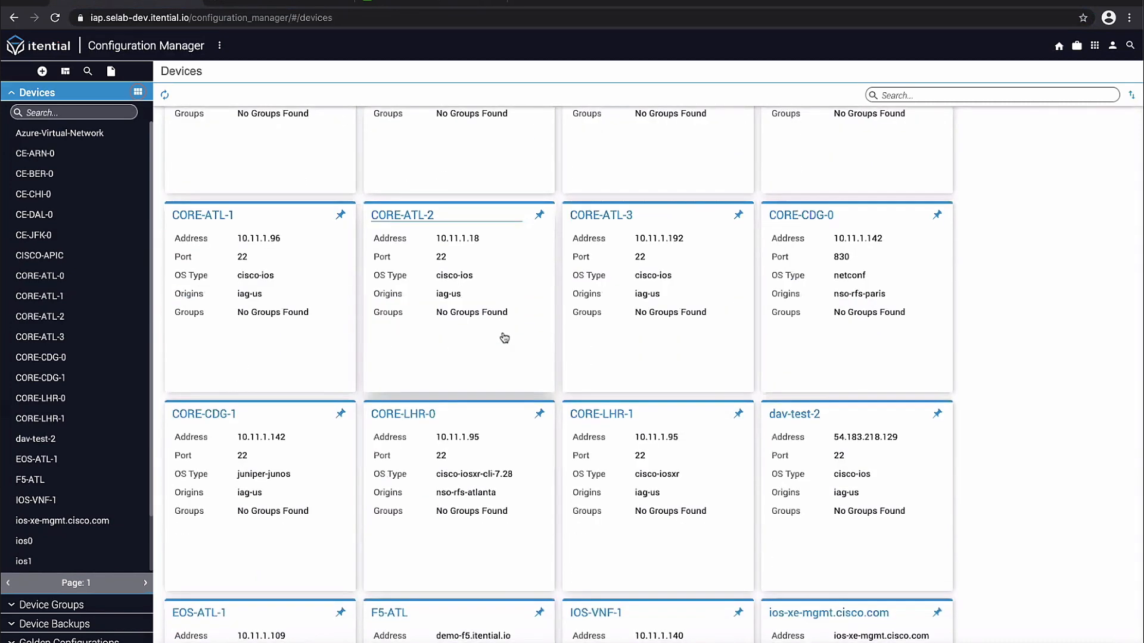
pyautogui.scroll(-2, 502, 337)
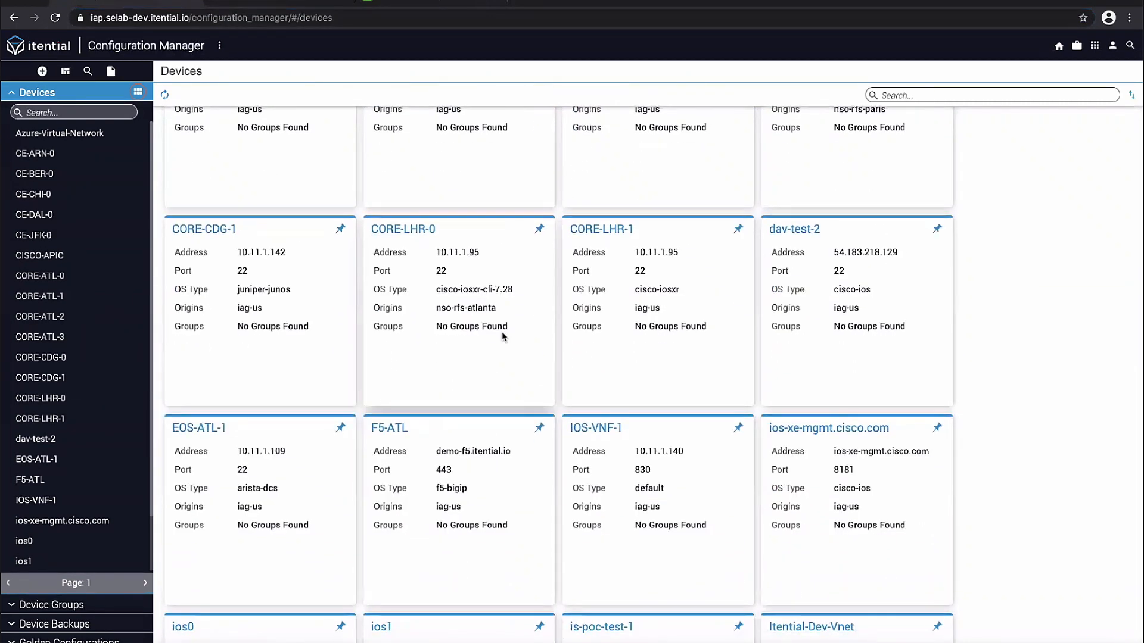
pyautogui.scroll(-1, 503, 337)
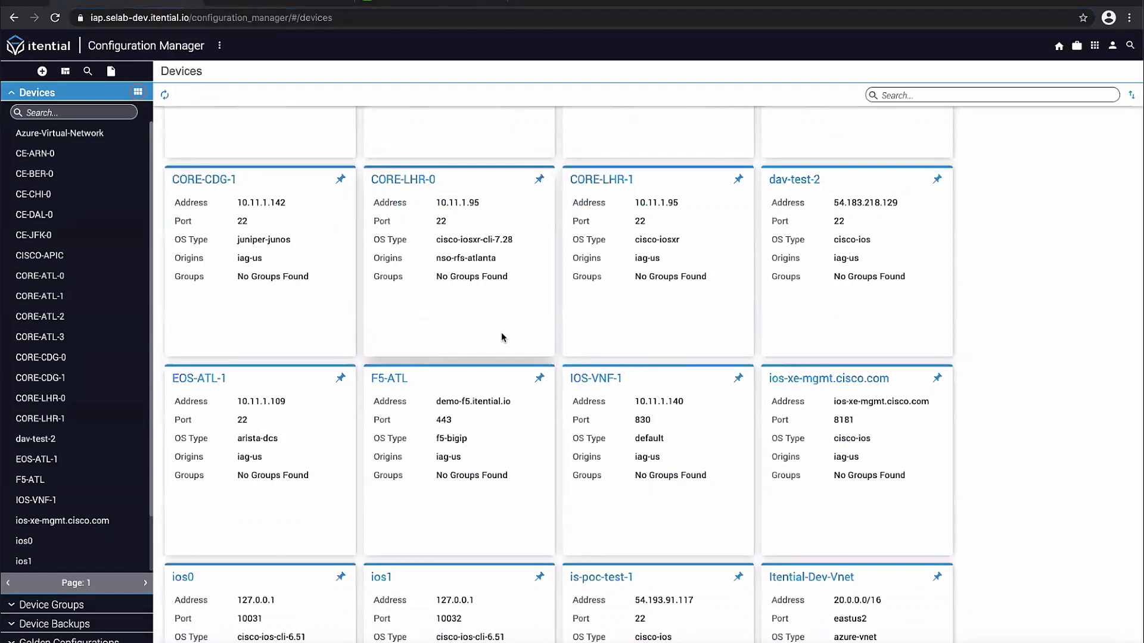
pyautogui.scroll(4, 502, 338)
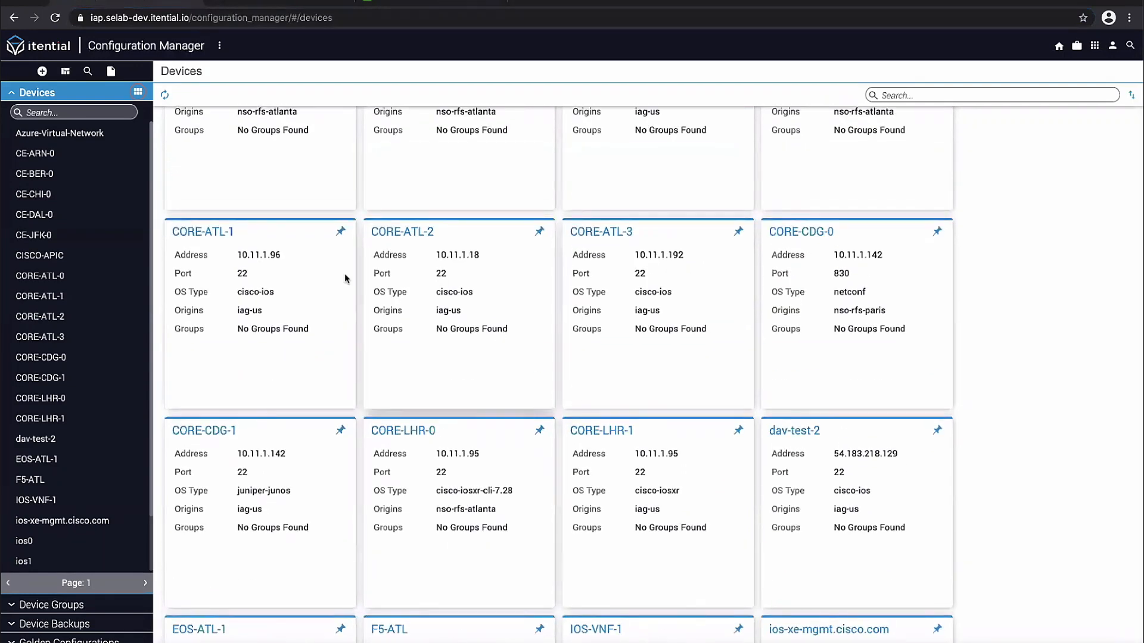
pyautogui.click(215, 232)
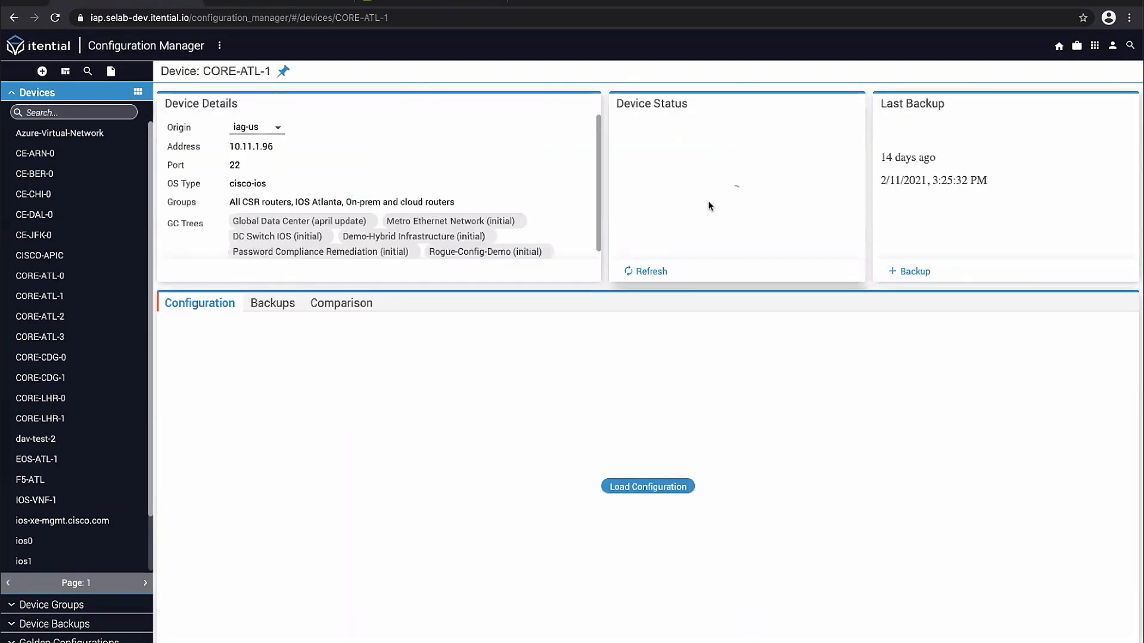
pyautogui.click(637, 489)
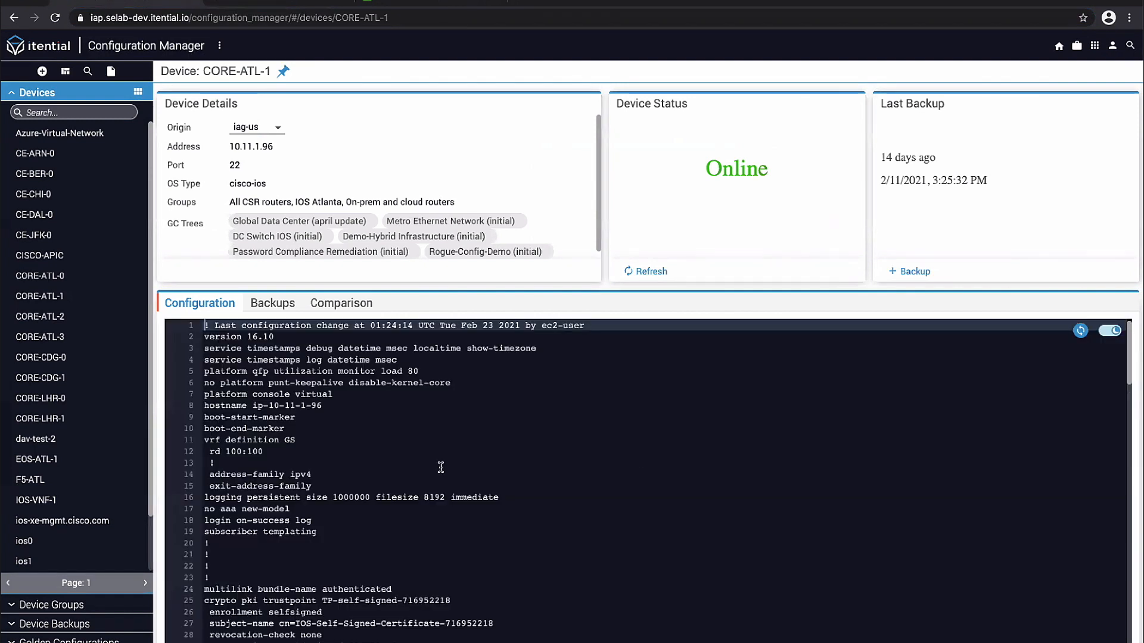
# View the loaded configuration of device vpc-00434ae1bf05471e7, then return to the overview of all devices
pyautogui.click(145, 586)
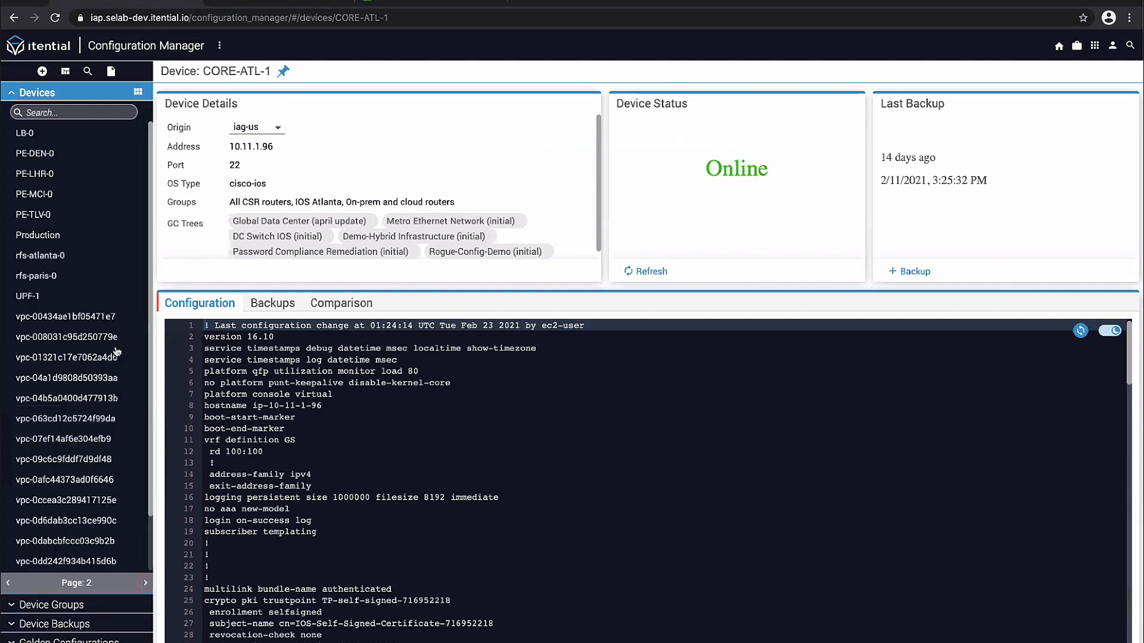
pyautogui.click(96, 317)
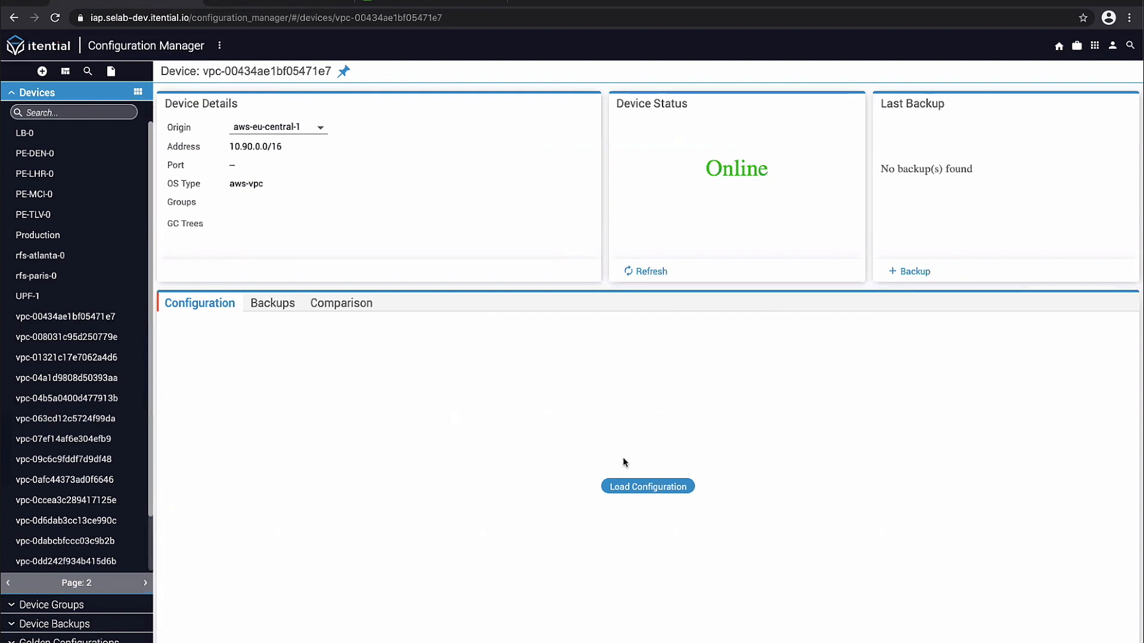
pyautogui.click(633, 486)
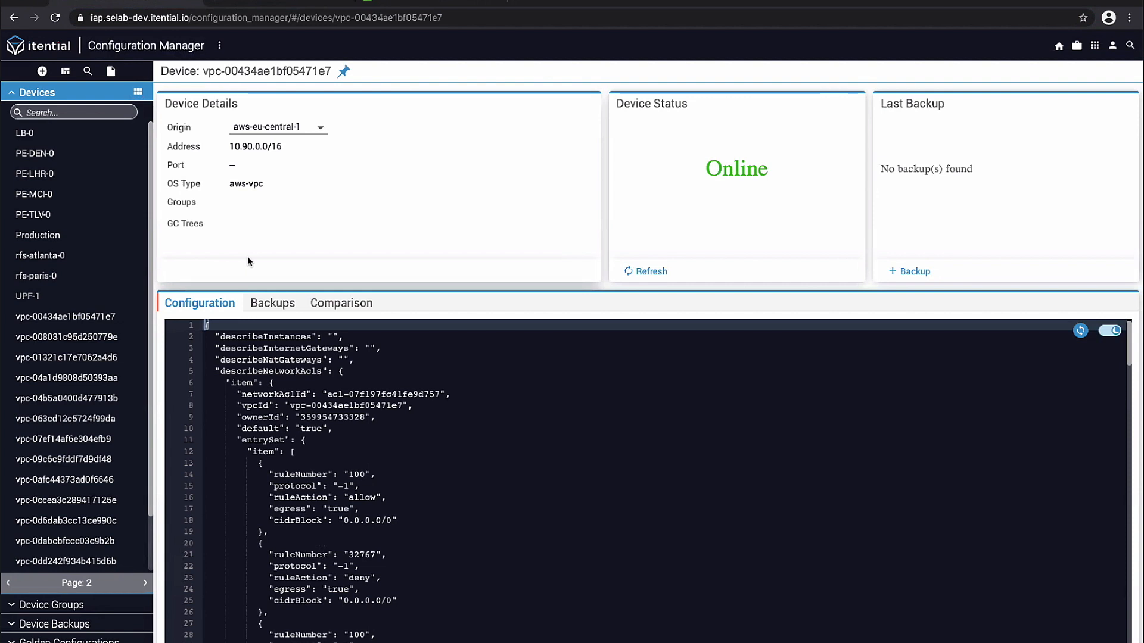
pyautogui.click(137, 93)
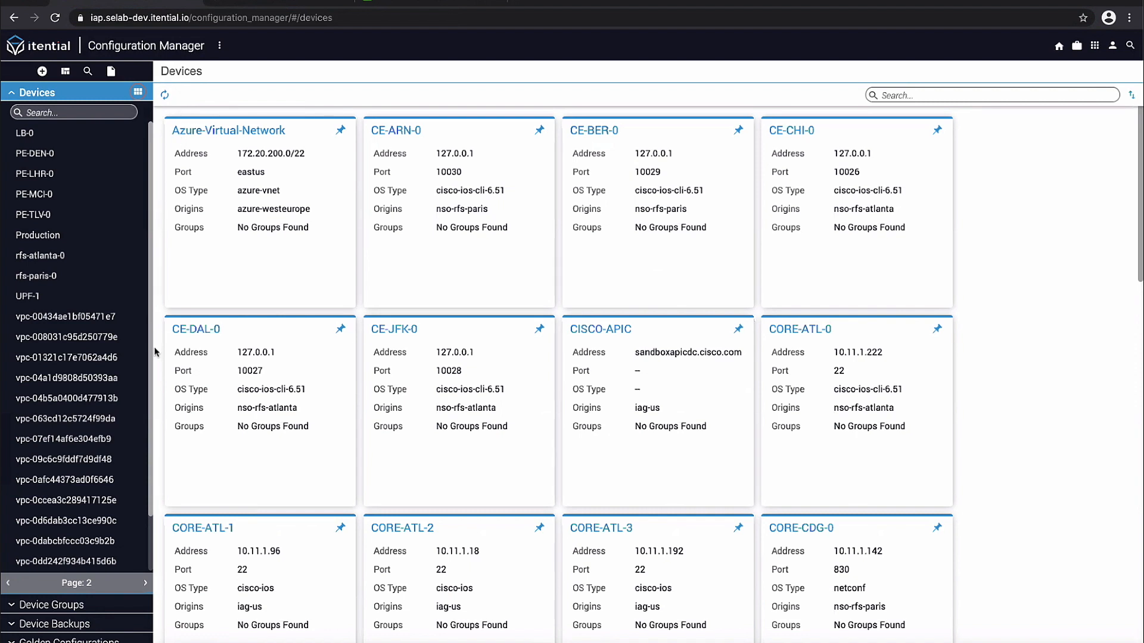
# Open the Global Data Center golden configuration and display the base node's configuration
pyautogui.click(69, 640)
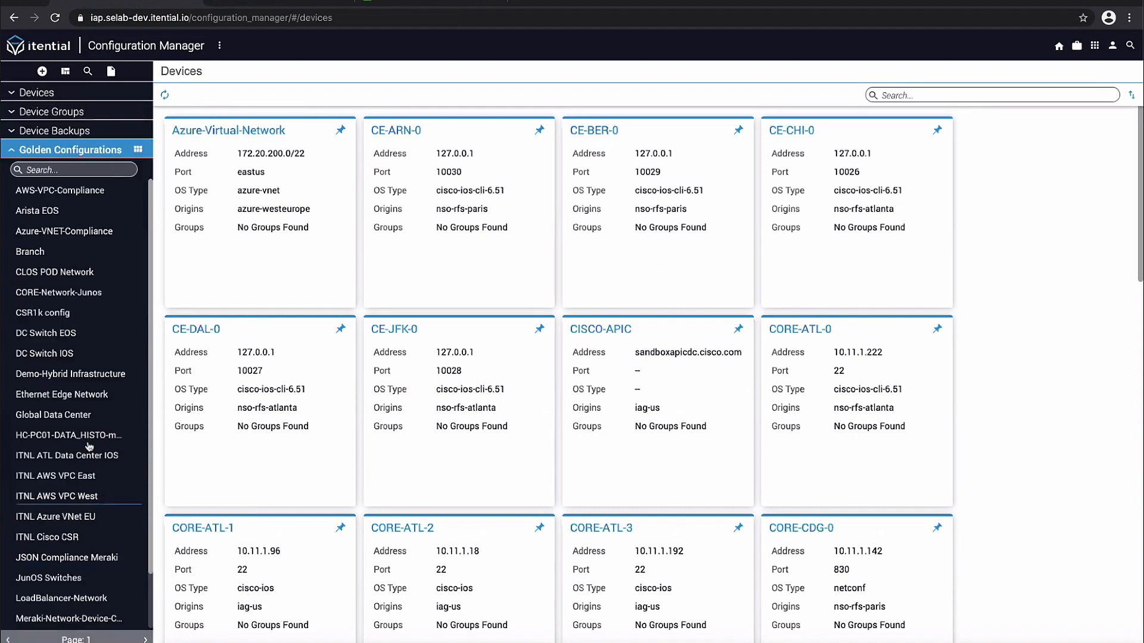
pyautogui.click(83, 417)
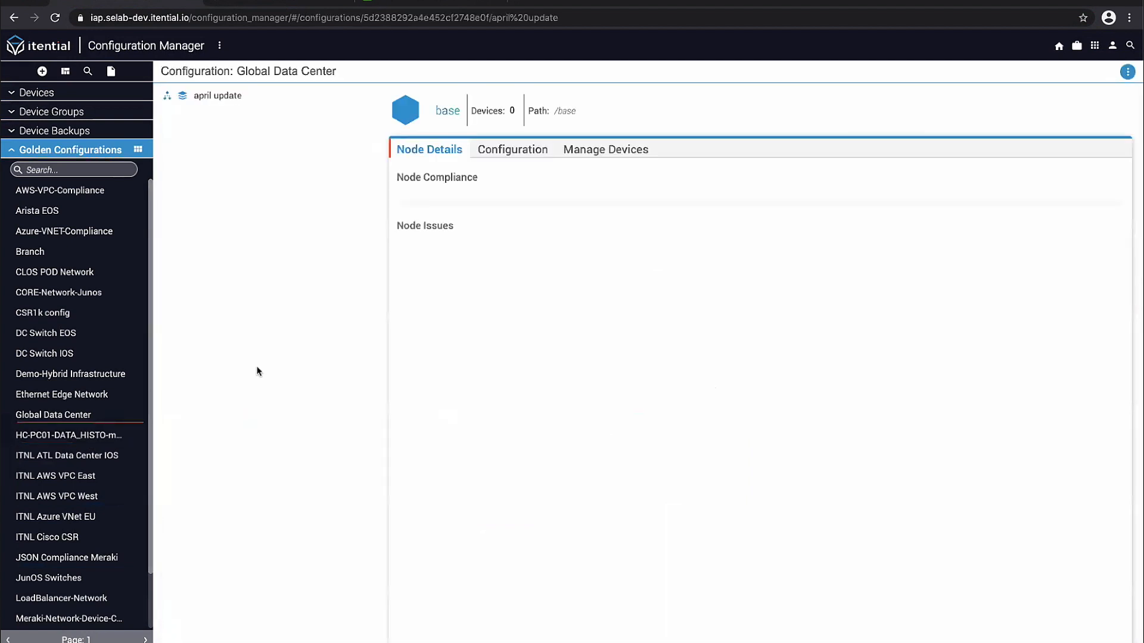
pyautogui.click(366, 322)
pyautogui.click(392, 273)
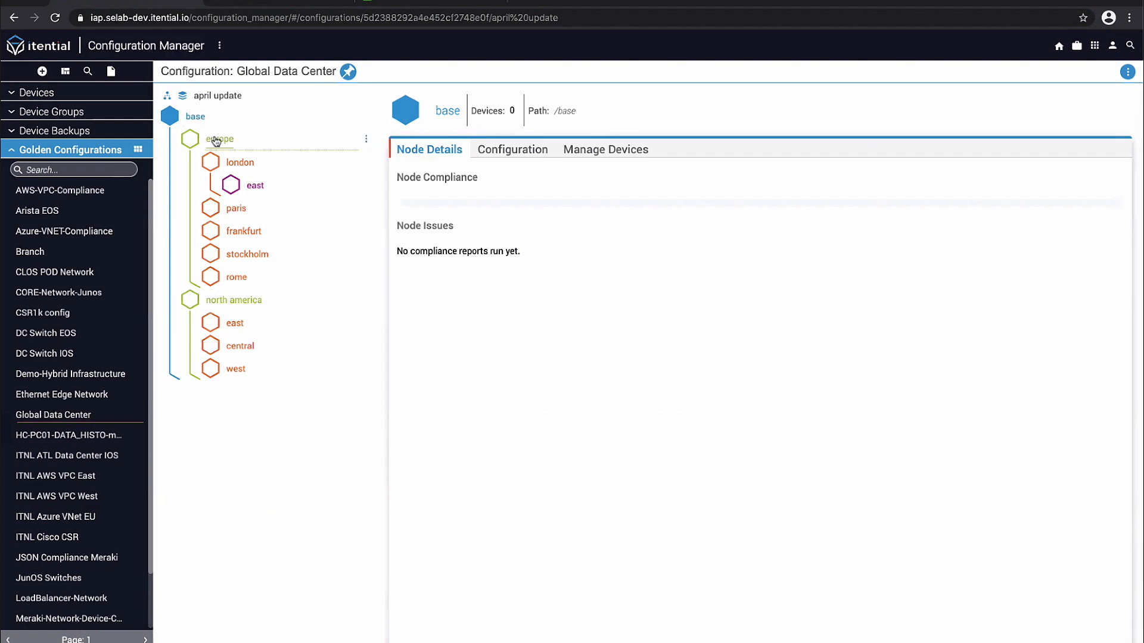
pyautogui.click(516, 152)
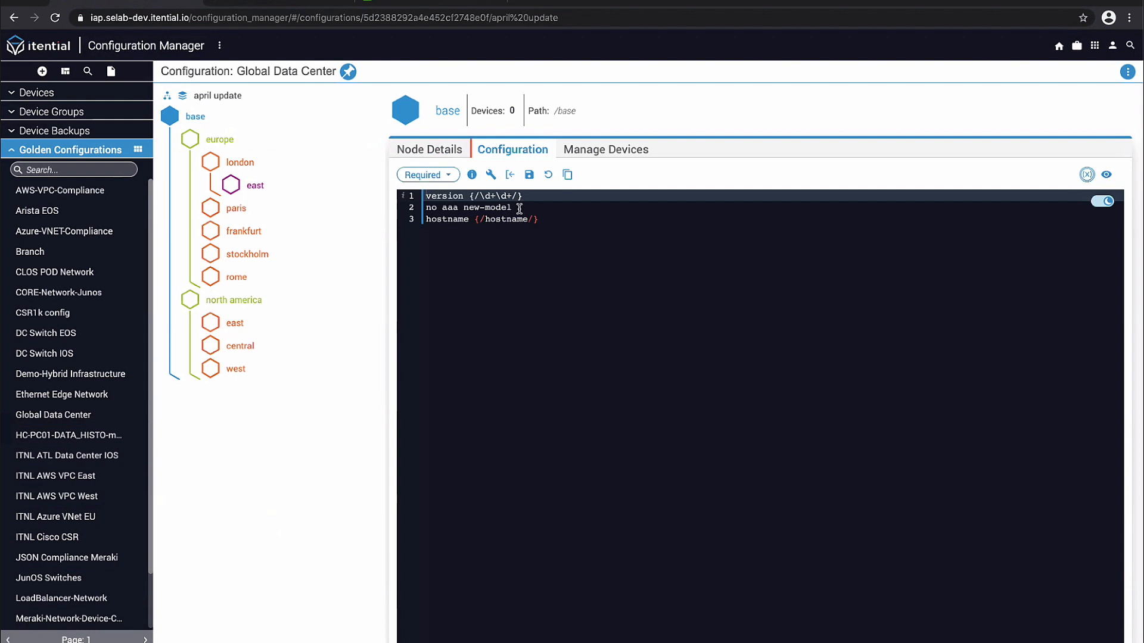
# Mark the "no aaa new-model" line of the base node as disallowed with Error severity and save the configuration
pyautogui.moveTo(519, 209); pyautogui.dragTo(424, 208)
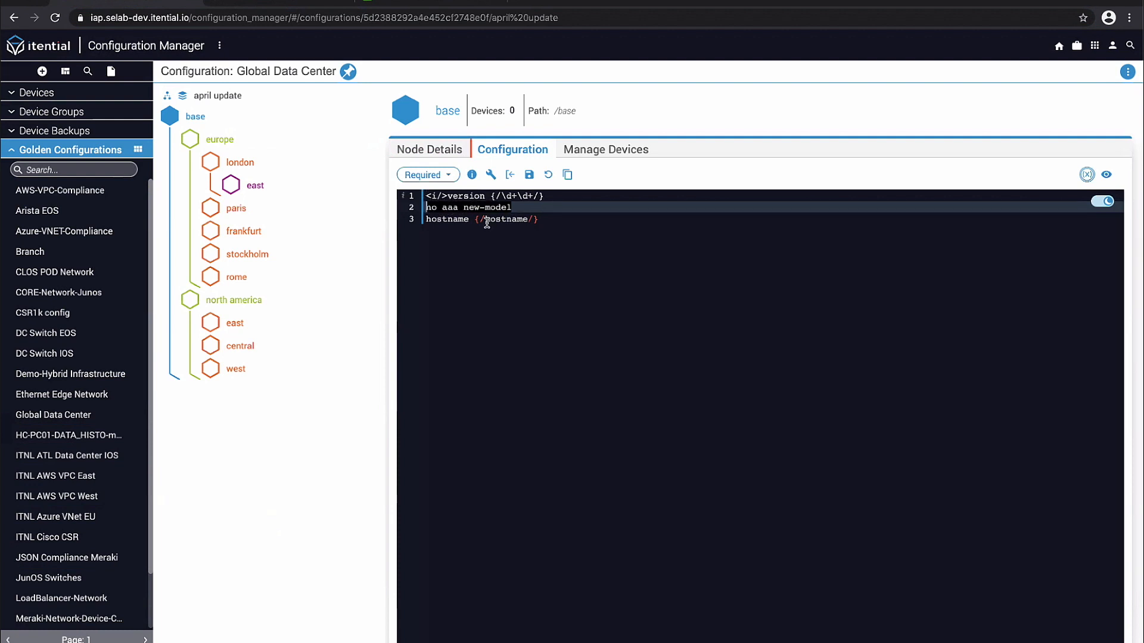
pyautogui.click(448, 174)
pyautogui.click(445, 237)
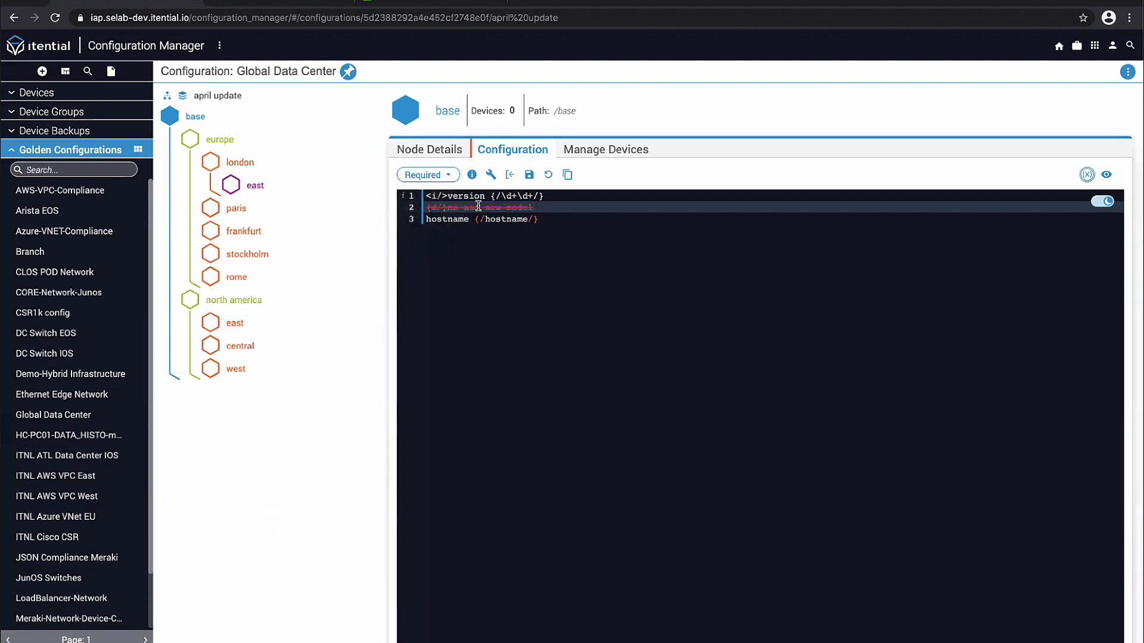
pyautogui.click(472, 176)
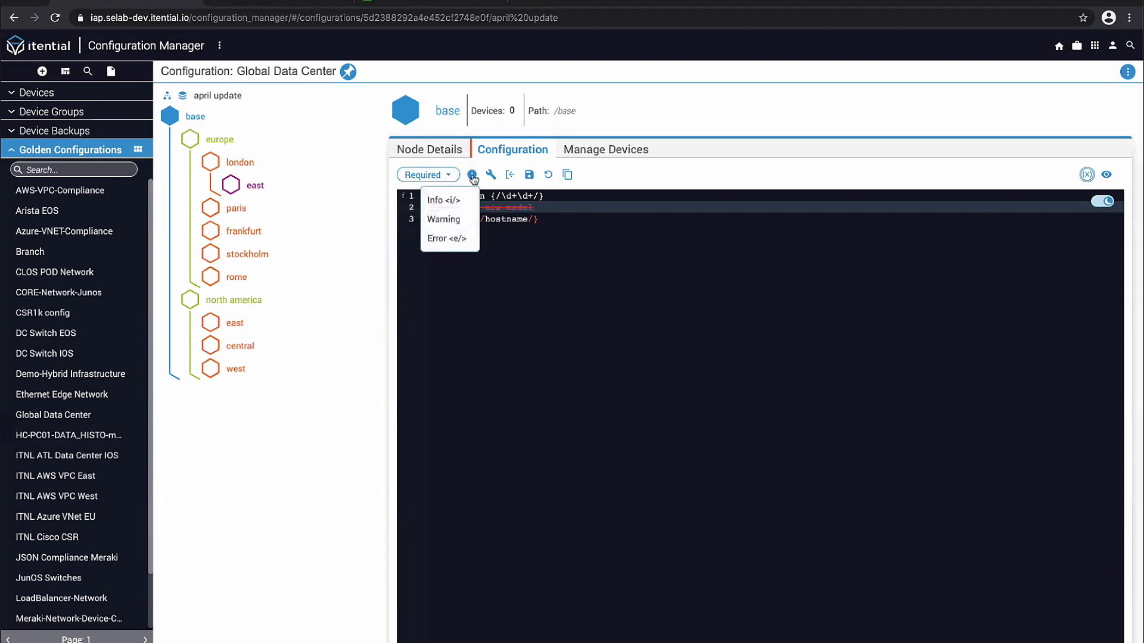
pyautogui.click(456, 238)
pyautogui.click(527, 176)
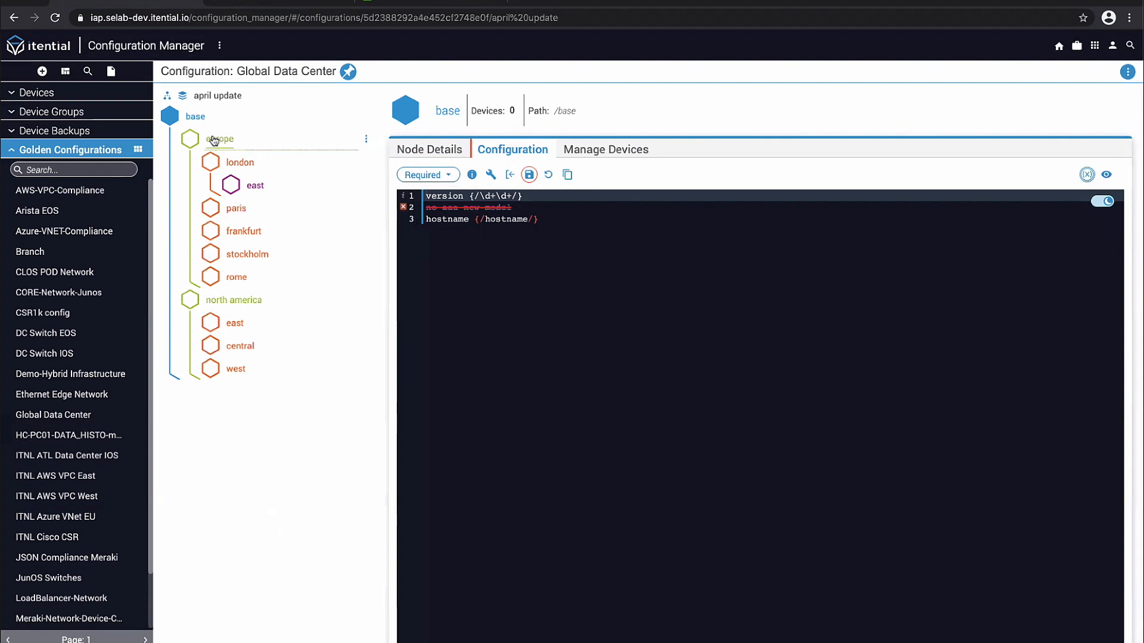
# Examine the configuration of the east node under london, including its inherited lines and variables
pyautogui.click(255, 187)
pyautogui.click(511, 152)
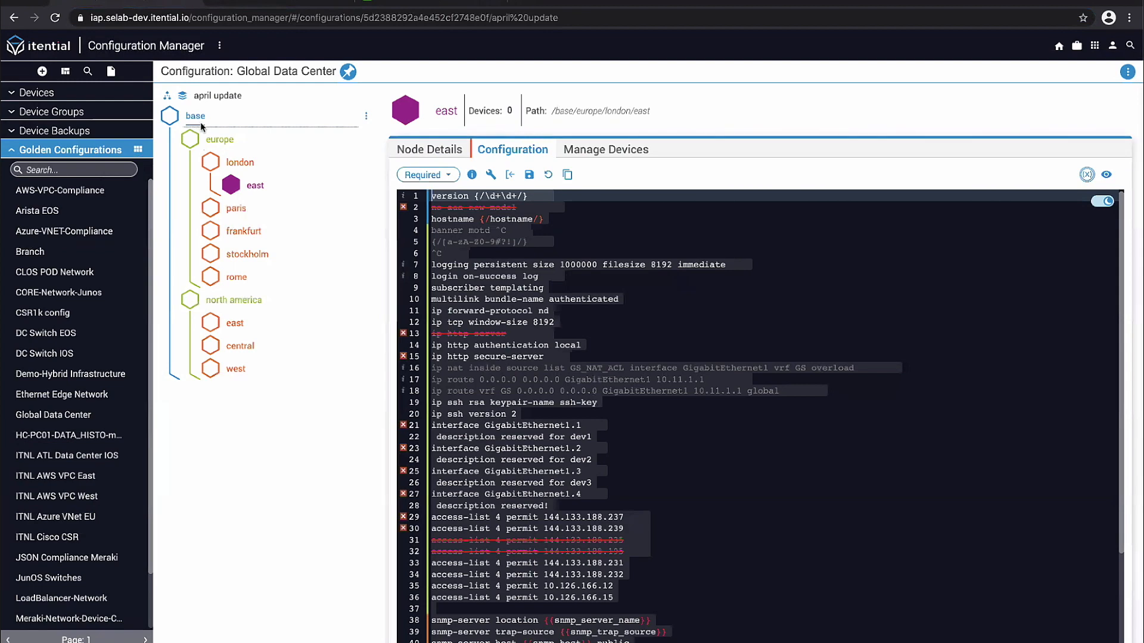
pyautogui.scroll(-1, 404, 447)
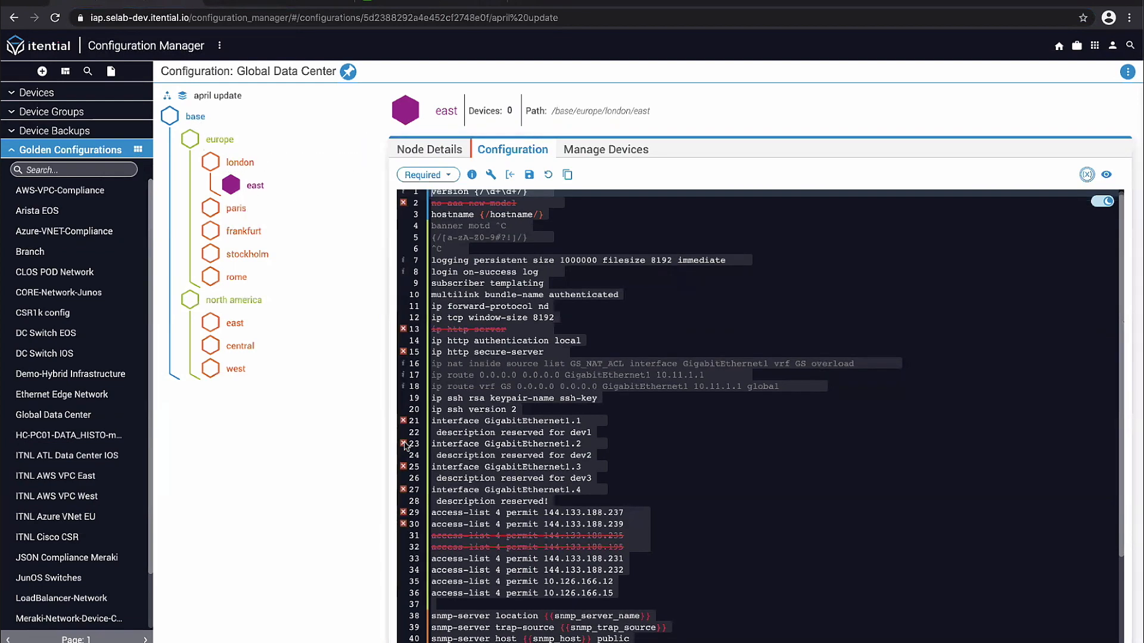
pyautogui.scroll(-3, 404, 447)
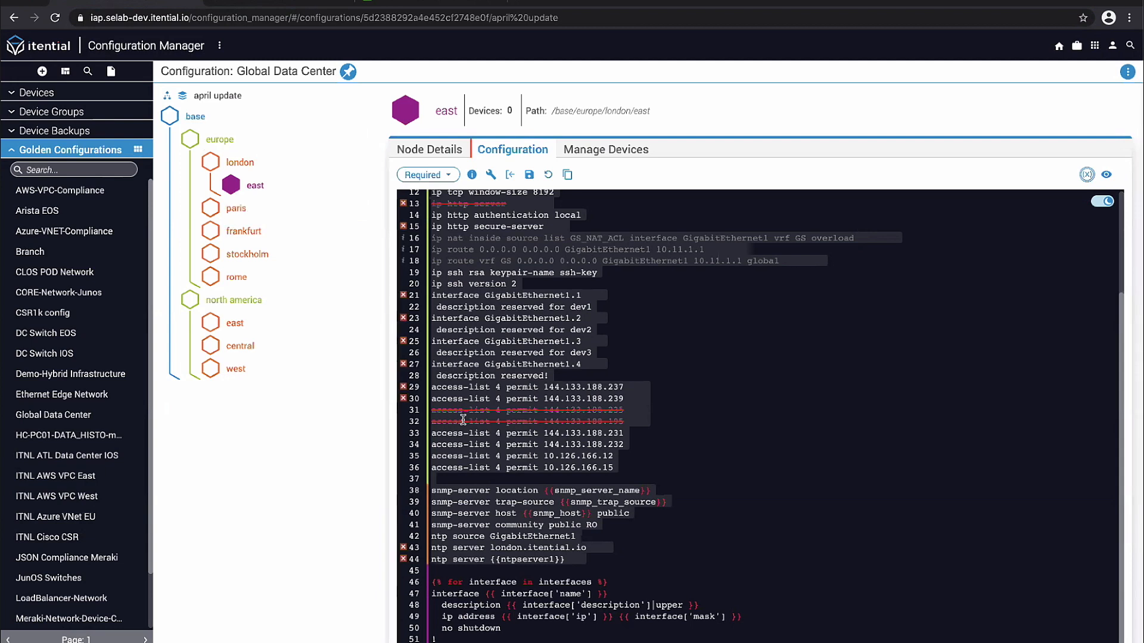
pyautogui.moveTo(405, 392)
pyautogui.click(1087, 175)
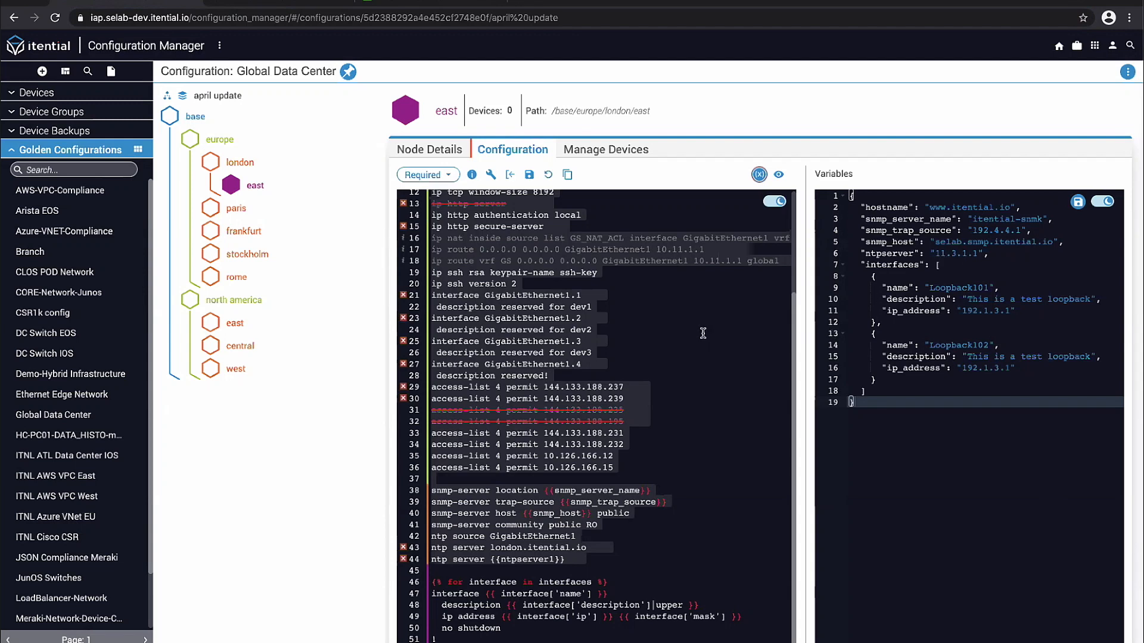
pyautogui.click(762, 179)
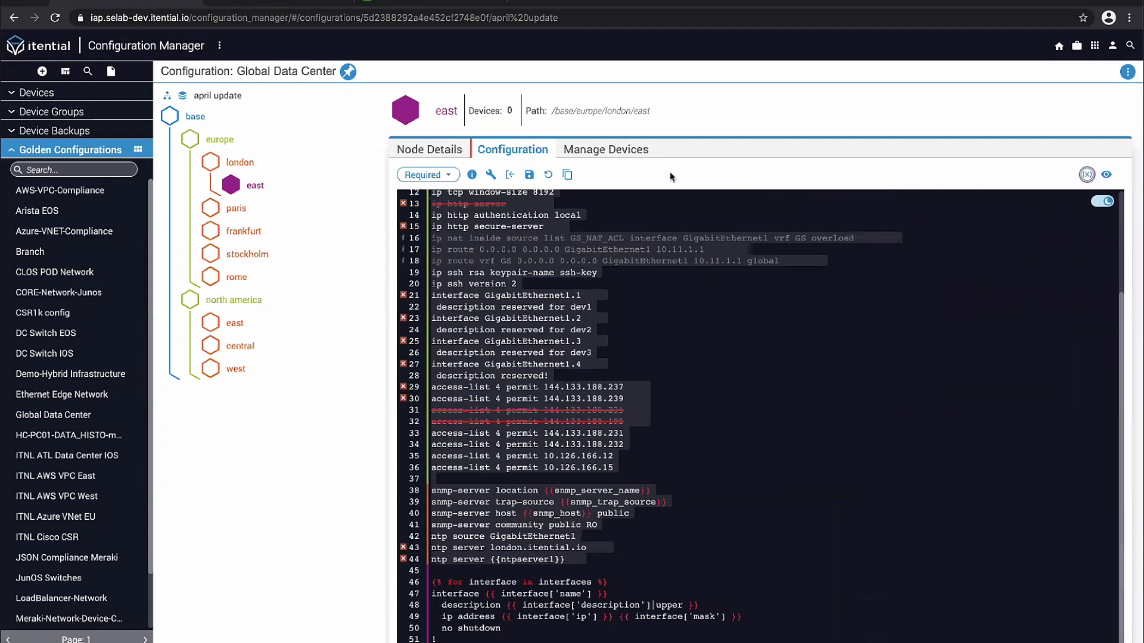
# Attach the device CORE-ATL-0 to the east node under london
pyautogui.click(589, 152)
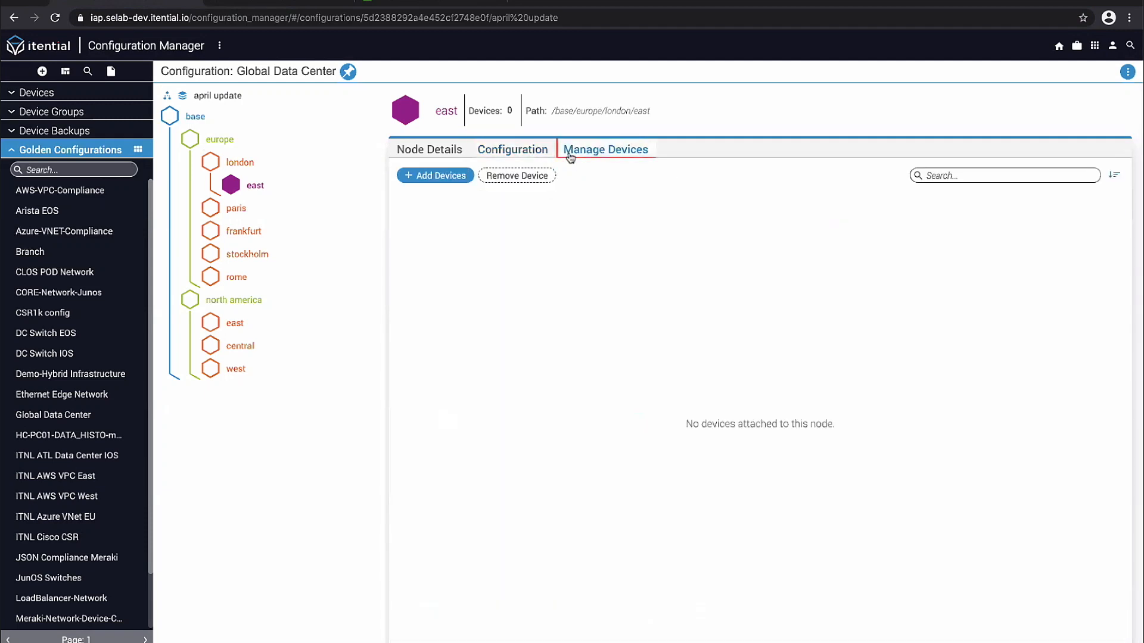
pyautogui.click(444, 176)
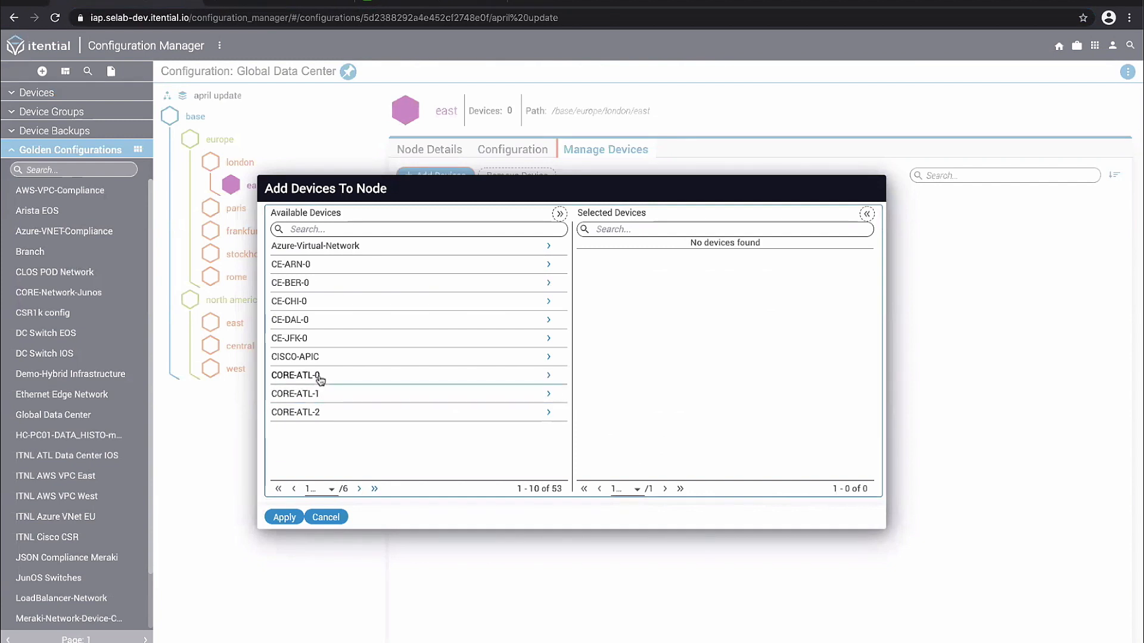
pyautogui.click(549, 375)
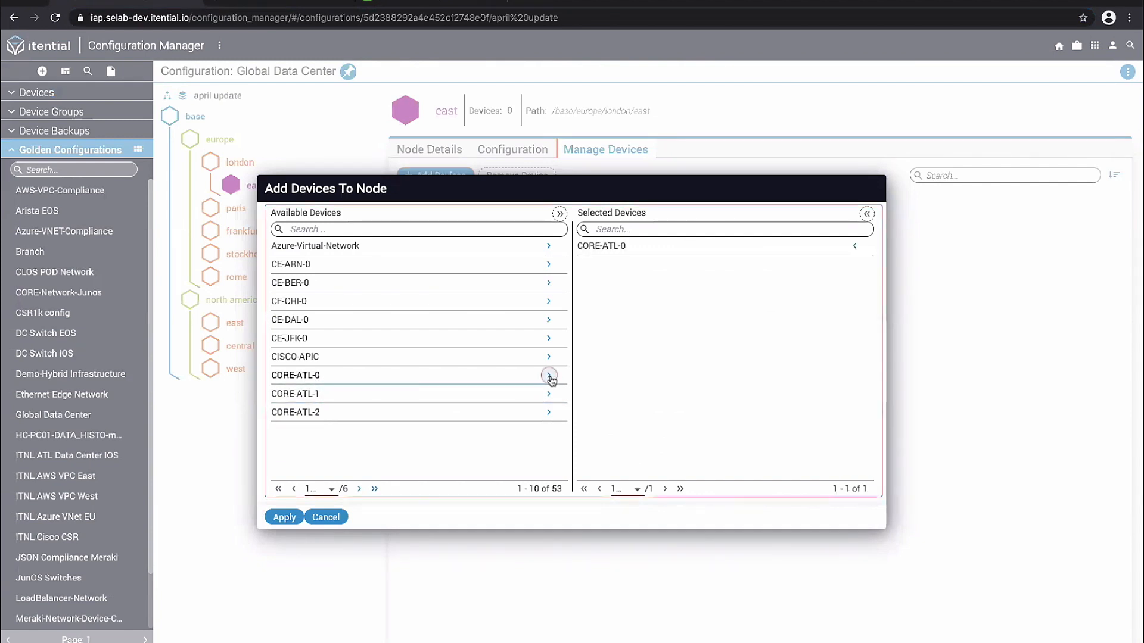
pyautogui.click(285, 517)
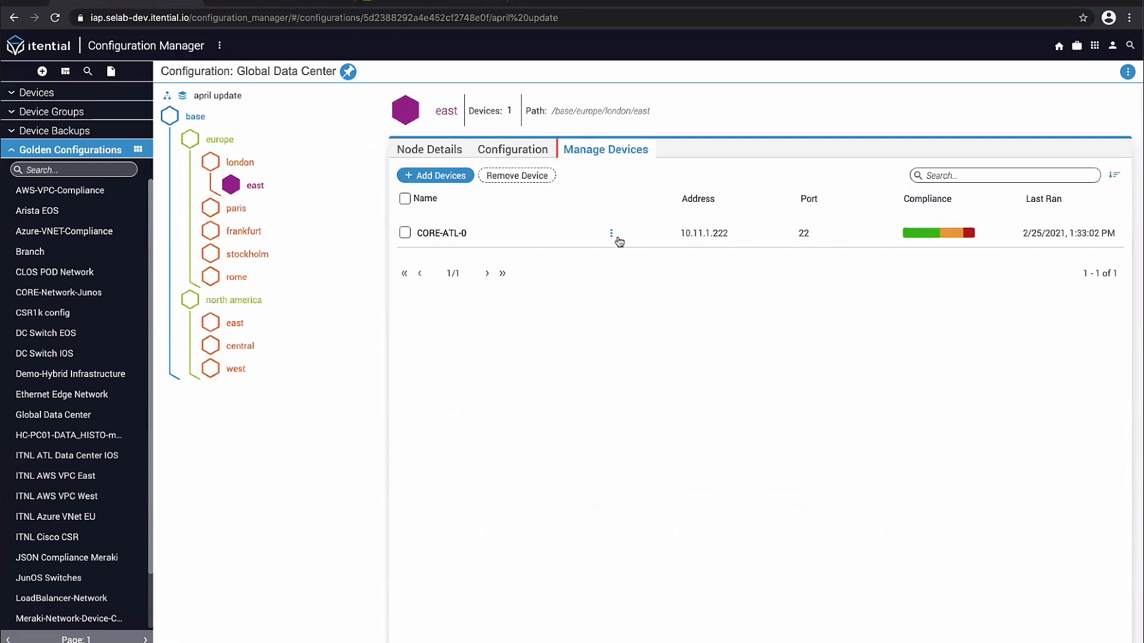
# Review CORE-ATL-0's compliance report and the remediation options for the missing interface GigabitEthernet1.1, then close it without applying anything
pyautogui.click(612, 234)
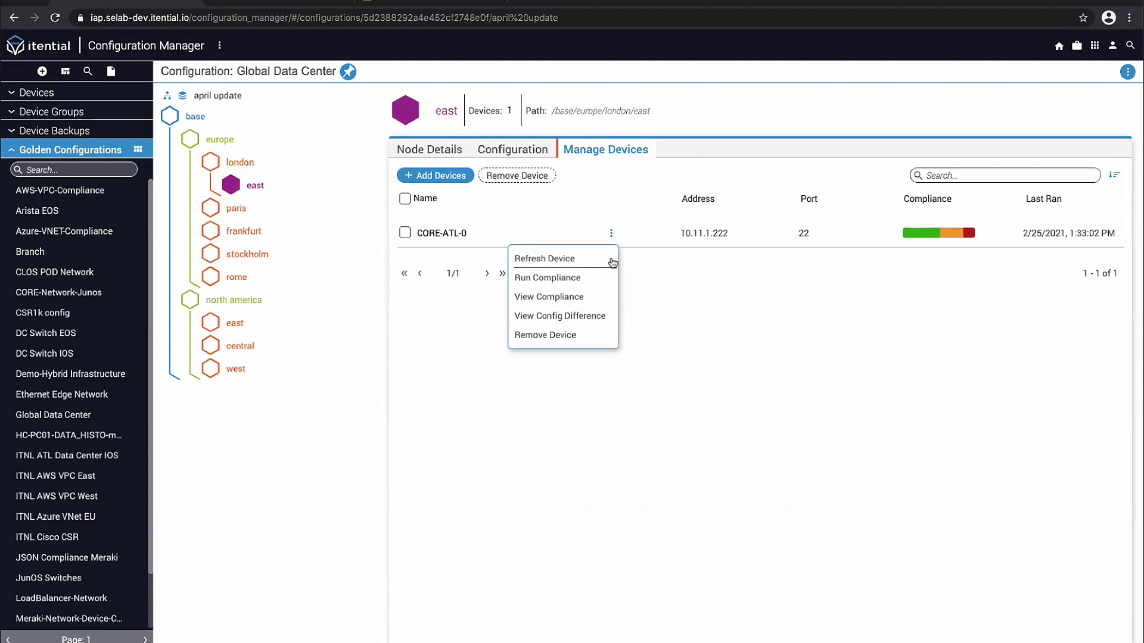
pyautogui.click(575, 298)
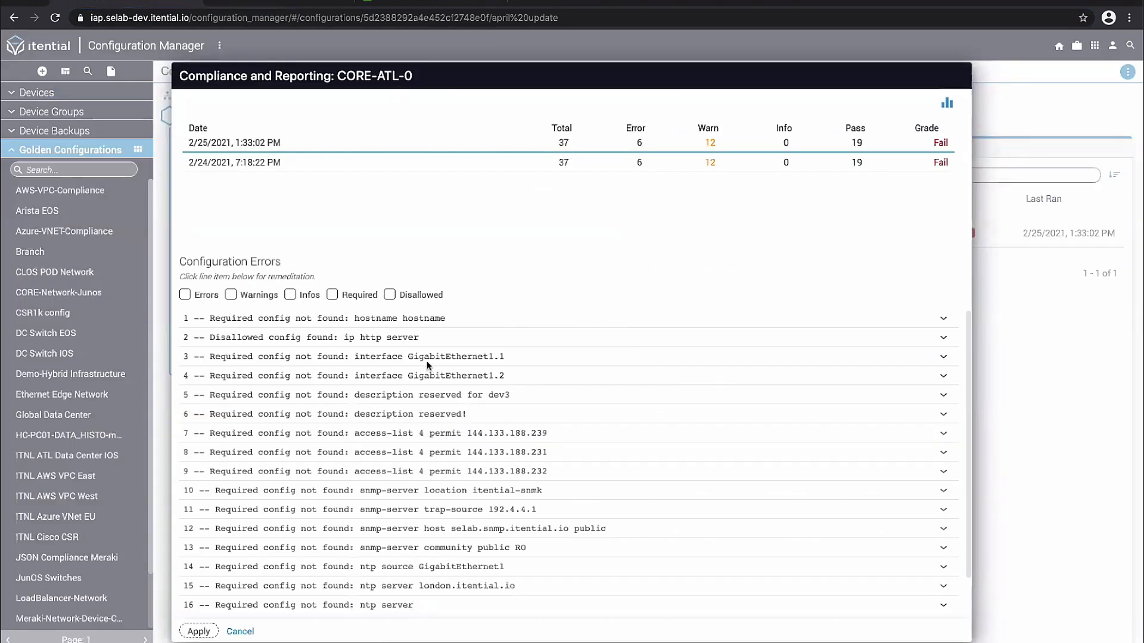
pyautogui.scroll(-2, 429, 358)
pyautogui.scroll(2, 435, 353)
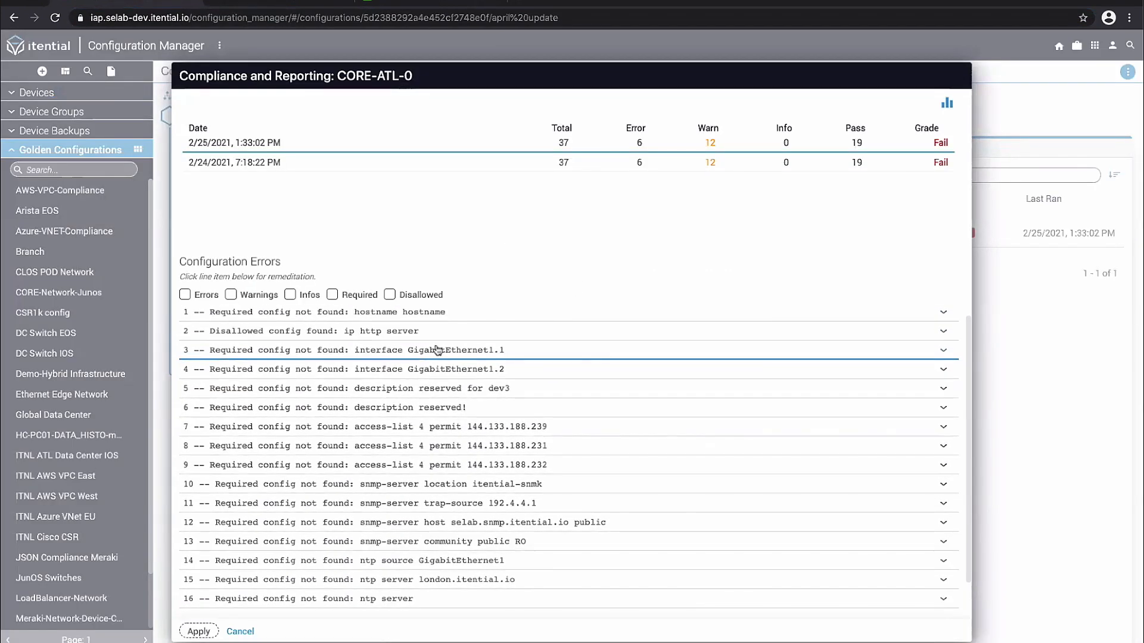
pyautogui.click(437, 350)
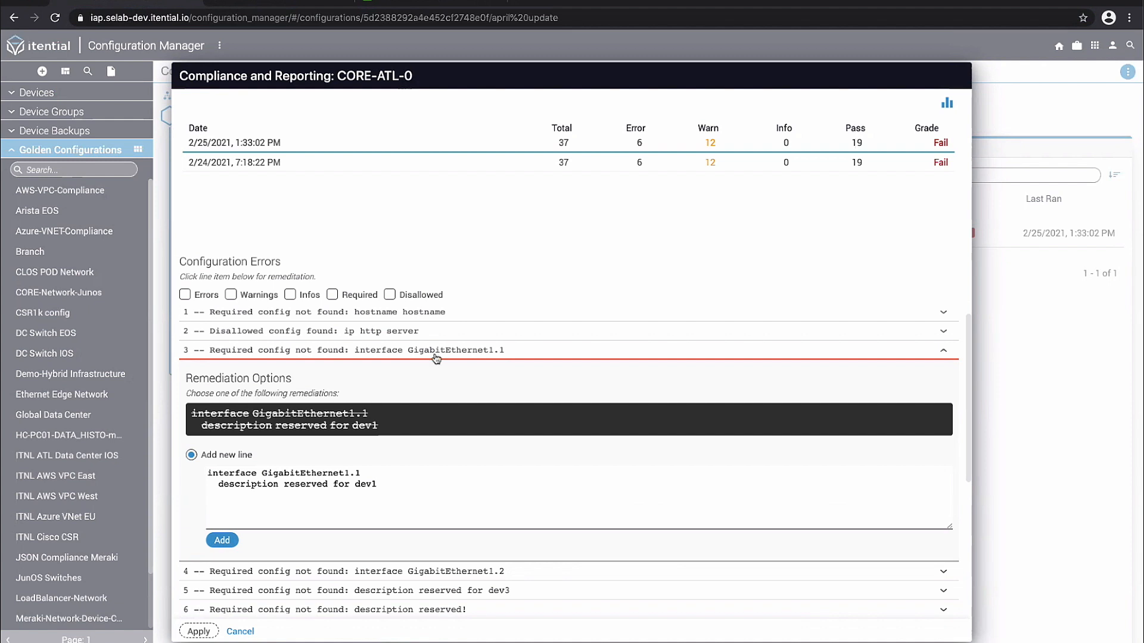
pyautogui.click(246, 632)
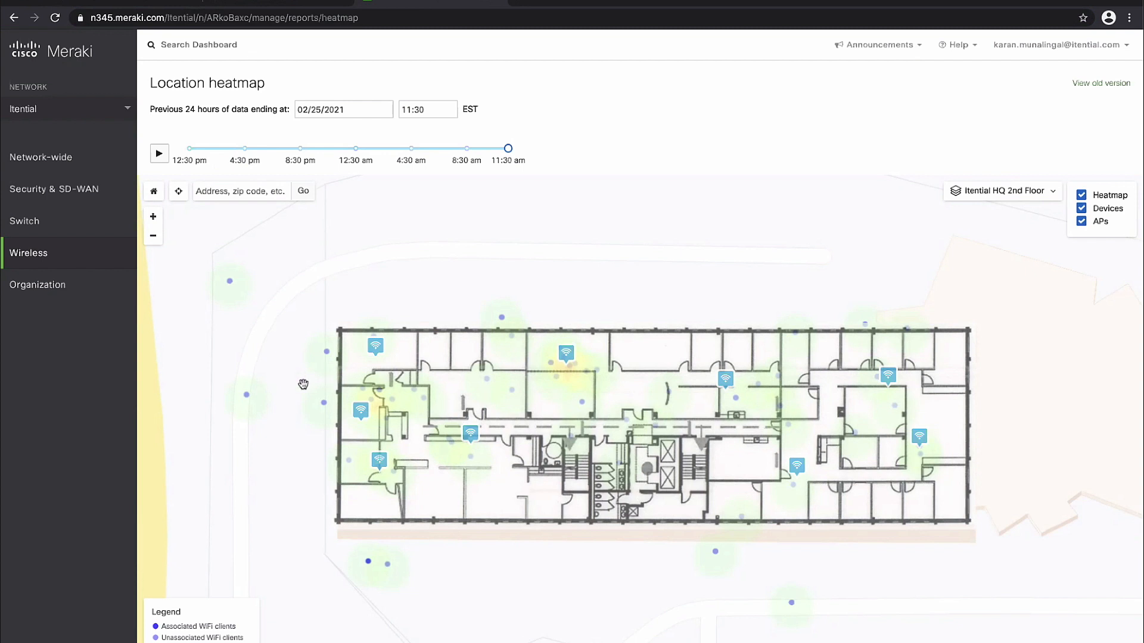
# Switch to the Cisco Meraki dashboard and open the wireless SSID configuration overview
pyautogui.moveTo(70, 263)
pyautogui.click(273, 277)
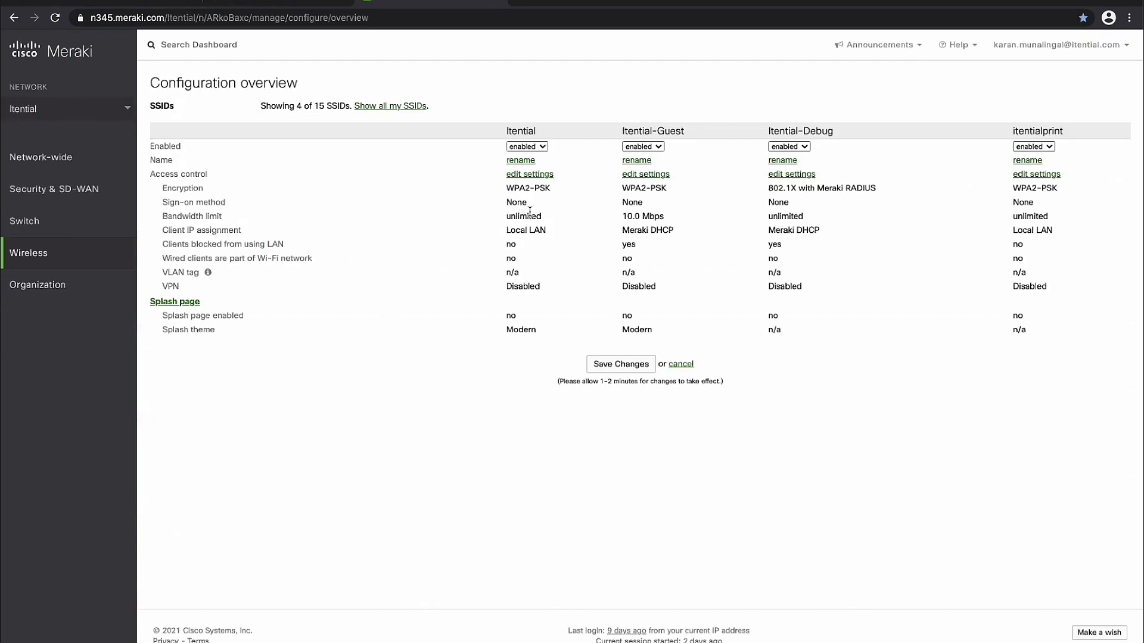
# Show all SSIDs in the Meraki overview, and switch to Itential to open the Meraki-SSID-Compliance golden configuration
pyautogui.click(410, 106)
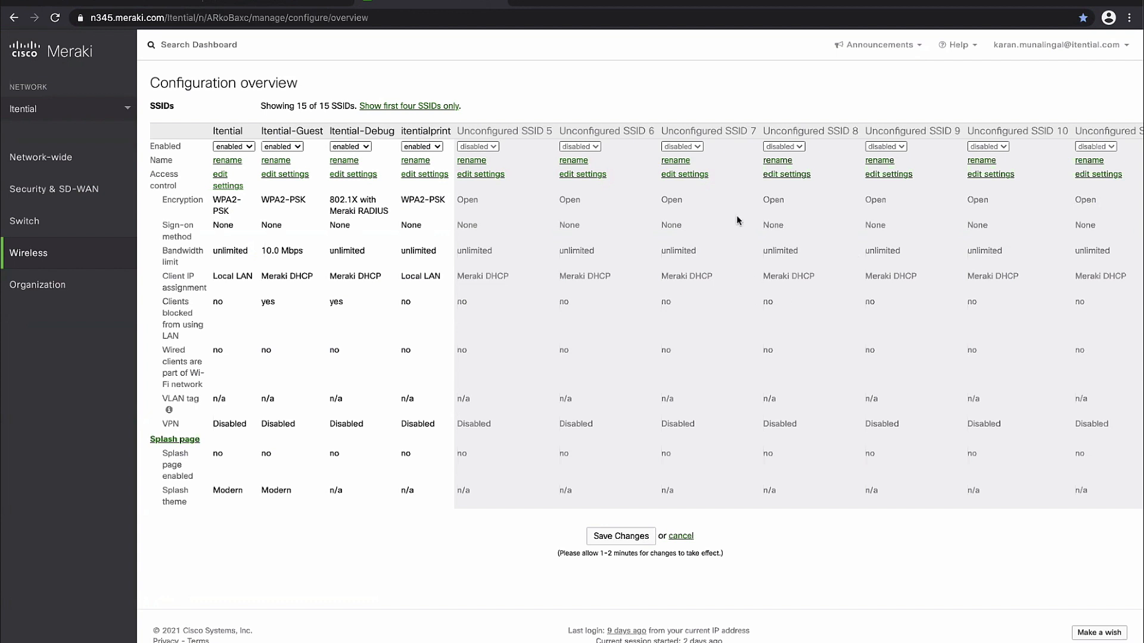
pyautogui.click(163, 4)
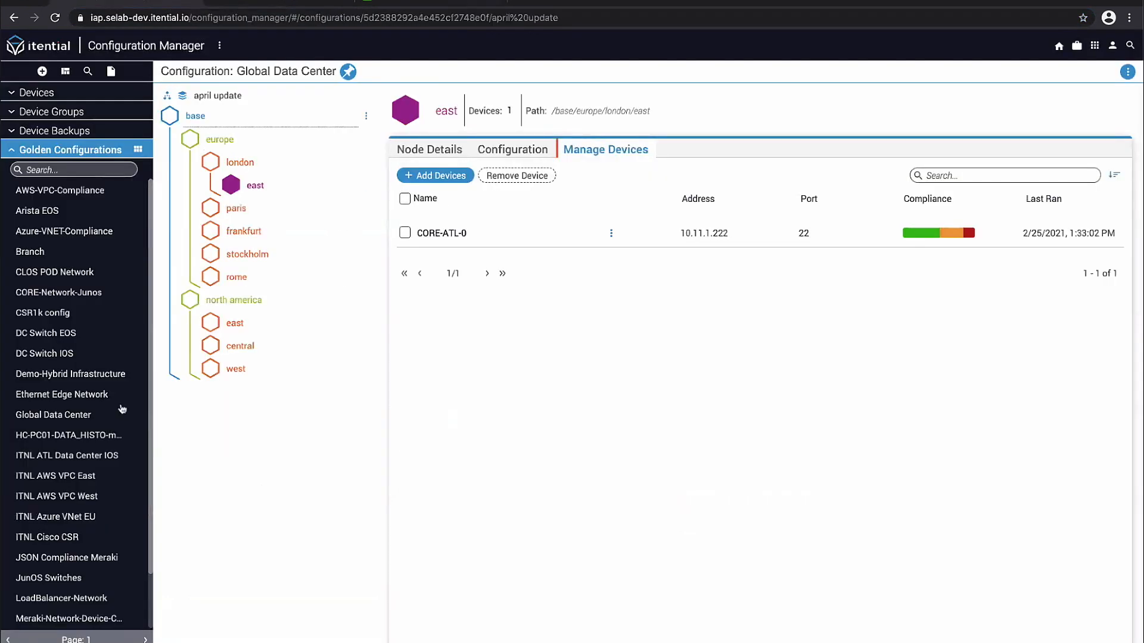
pyautogui.click(52, 173)
pyautogui.write('ssid')
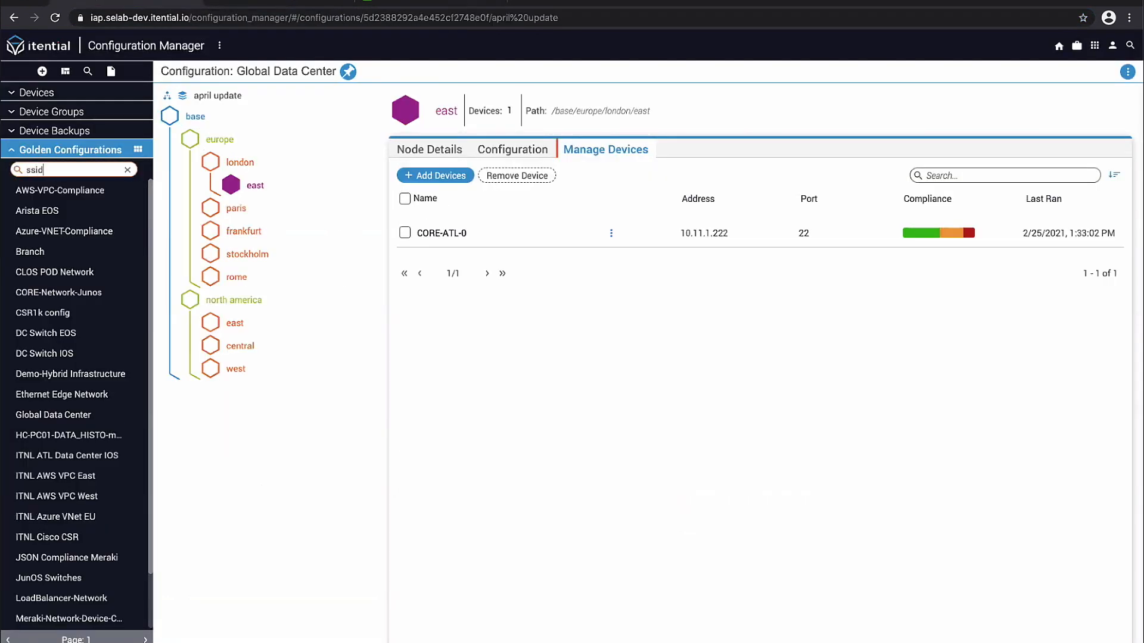
pyautogui.click(73, 191)
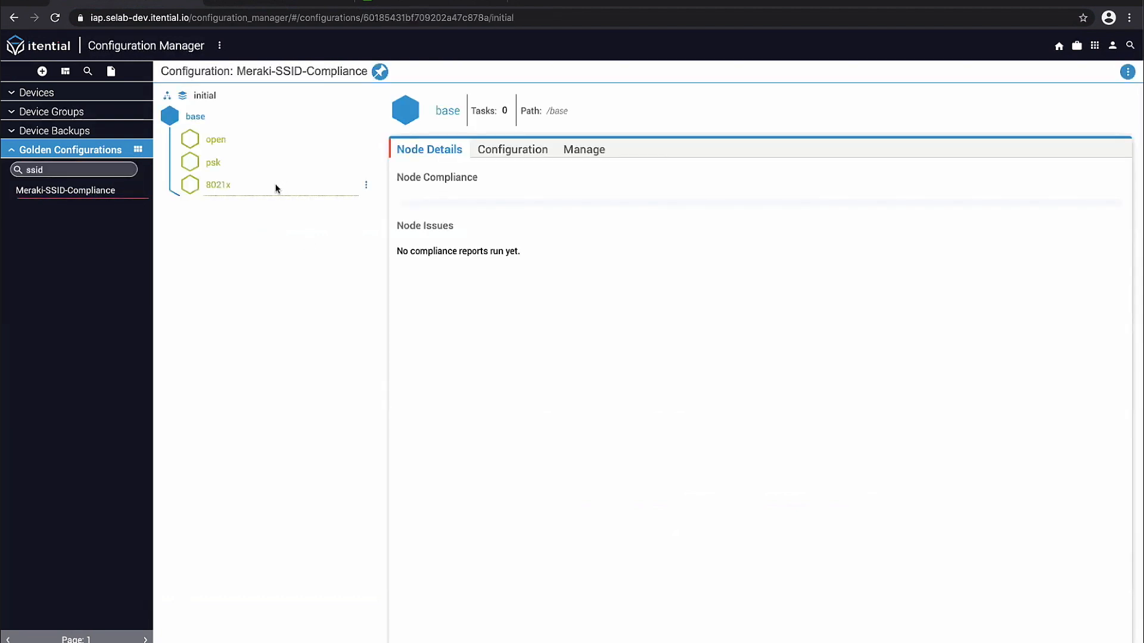
# Examine the JSON configurations of the open, psk and 8021x nodes in Meraki-SSID-Compliance
pyautogui.click(216, 139)
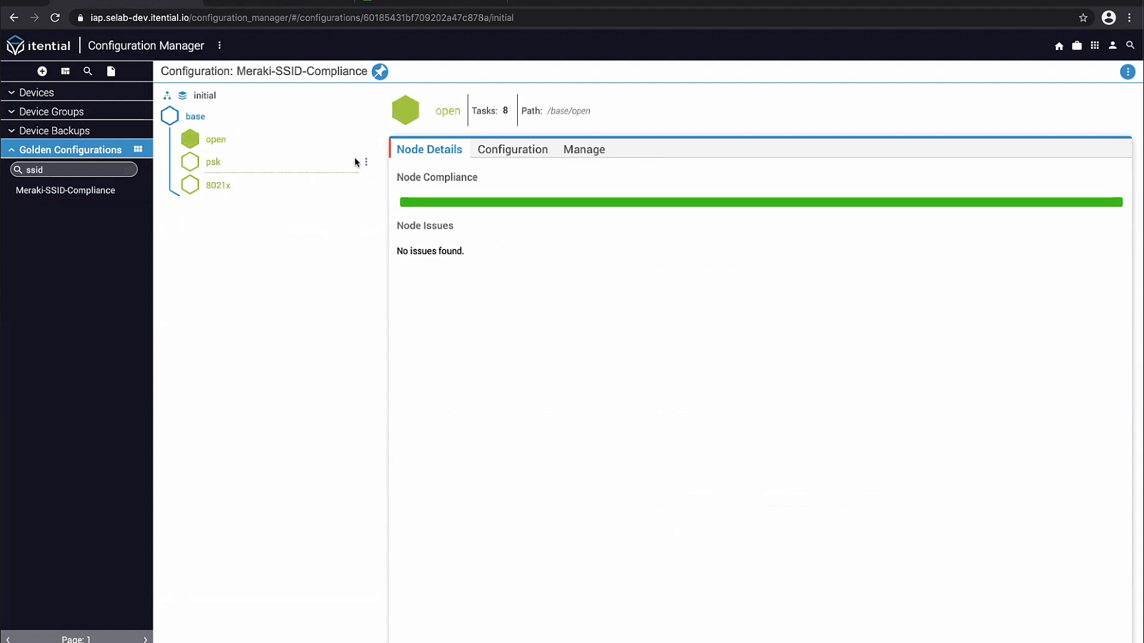
pyautogui.click(489, 154)
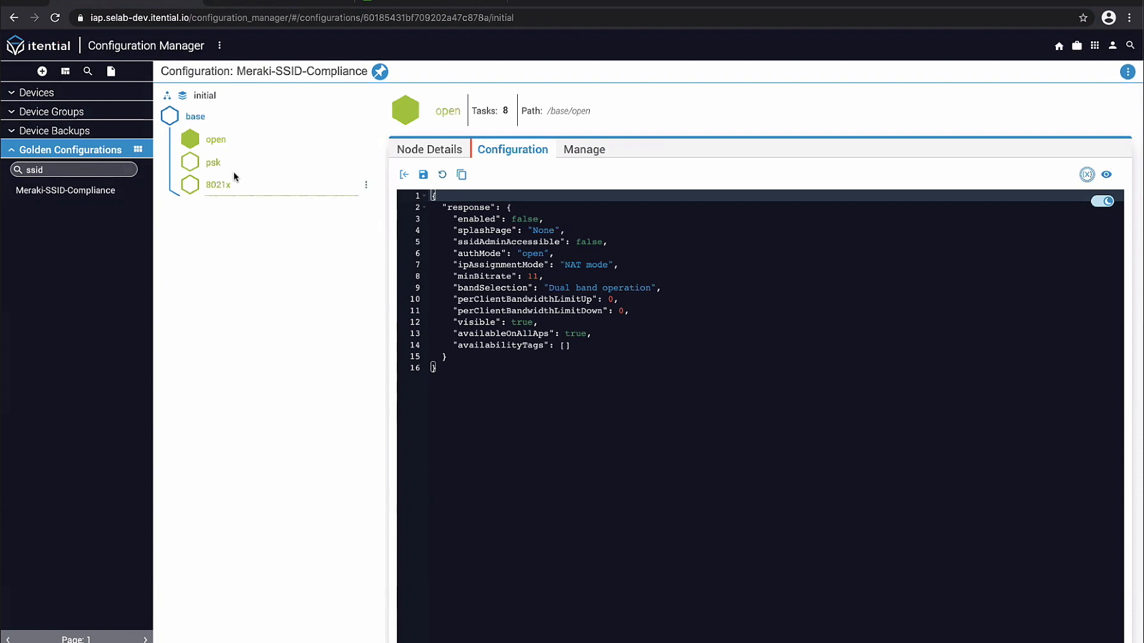
pyautogui.click(213, 167)
pyautogui.click(509, 154)
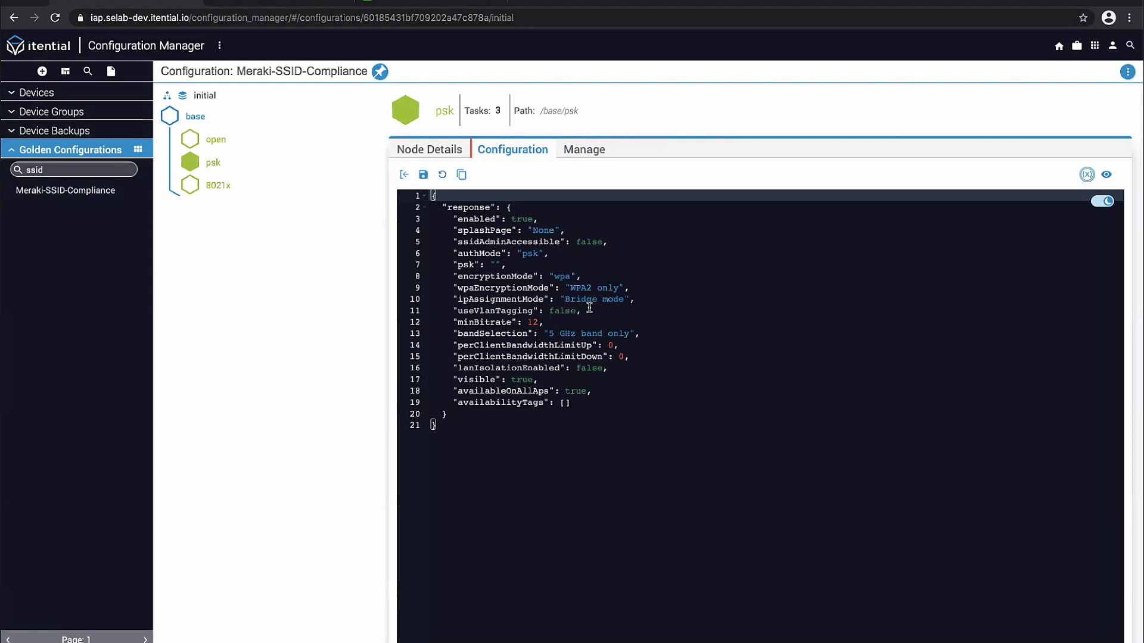
pyautogui.click(221, 189)
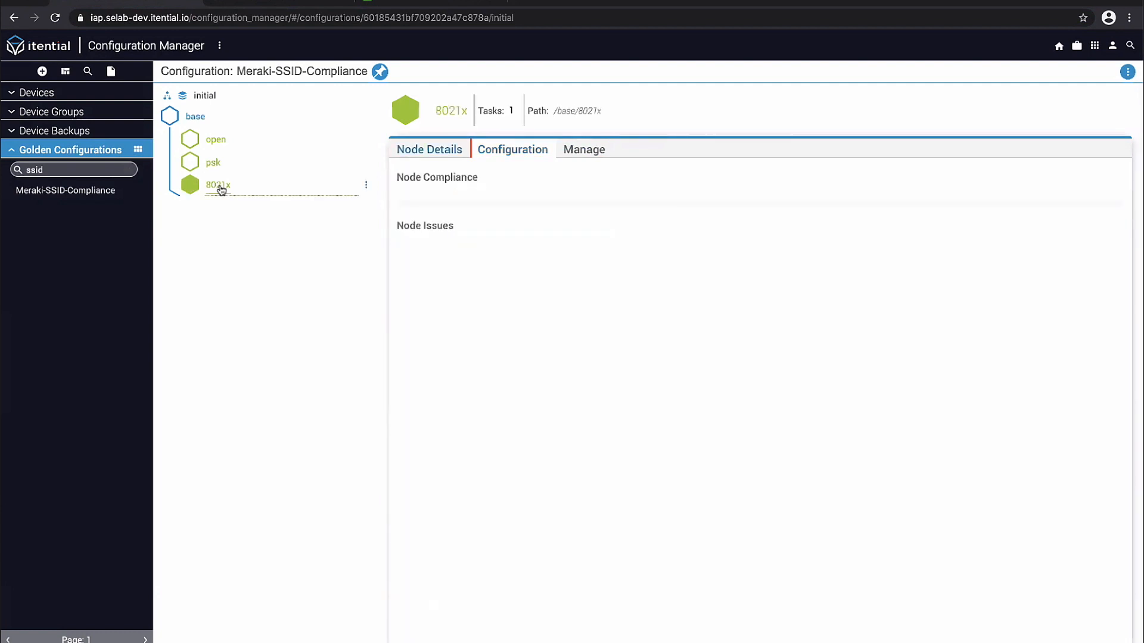
pyautogui.click(509, 156)
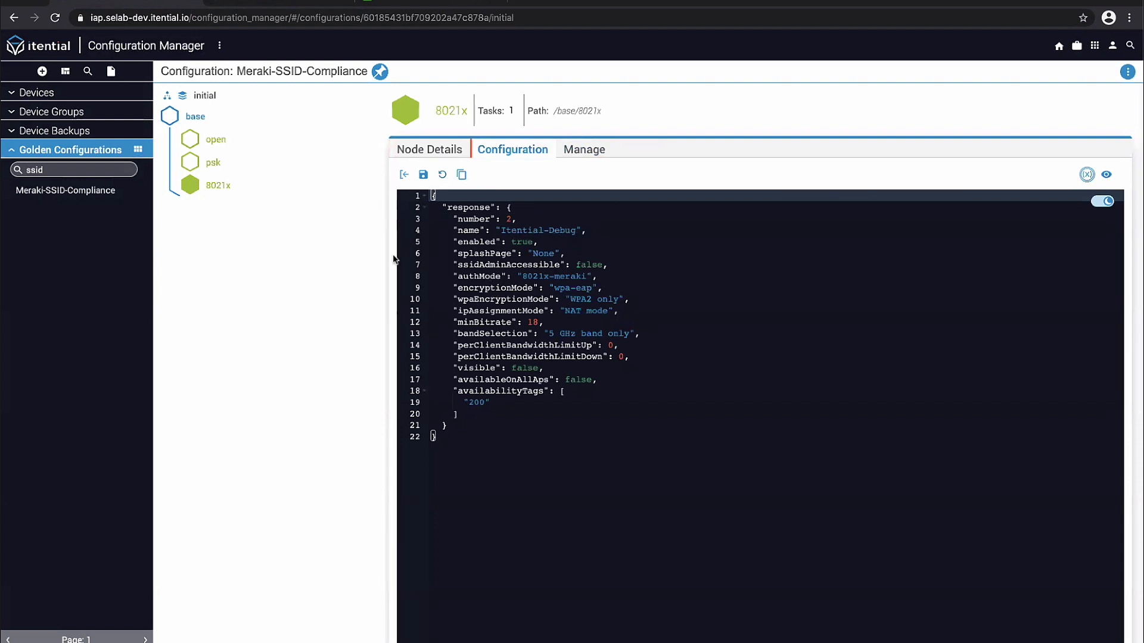
# Review the open node's configuration and the list of adapter tasks it manages
pyautogui.click(220, 146)
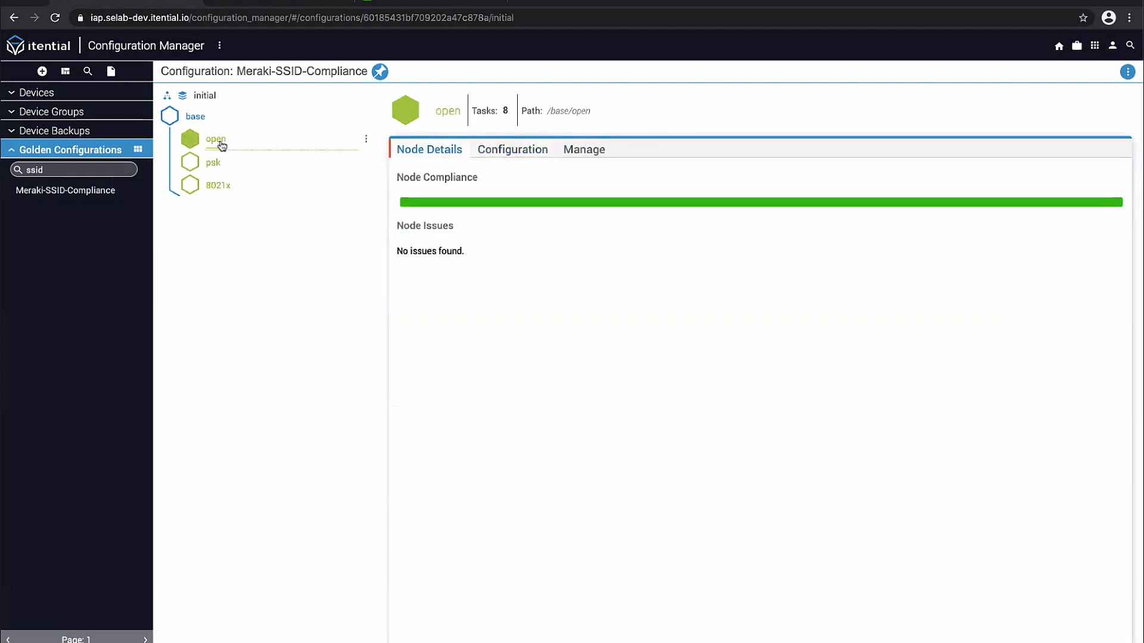
pyautogui.click(514, 154)
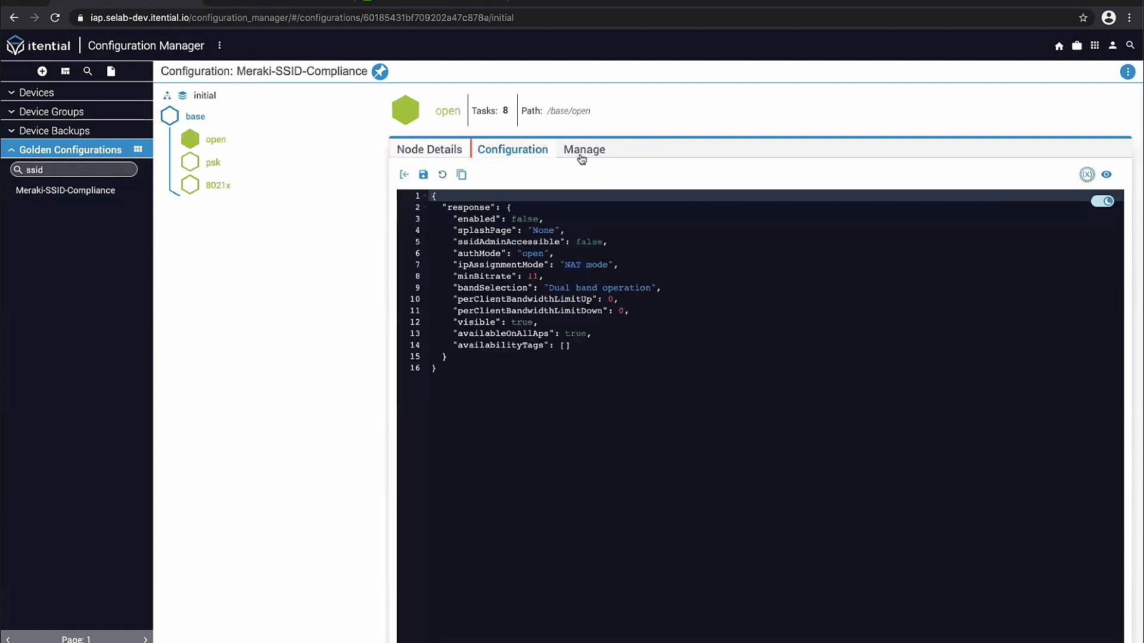
pyautogui.click(585, 156)
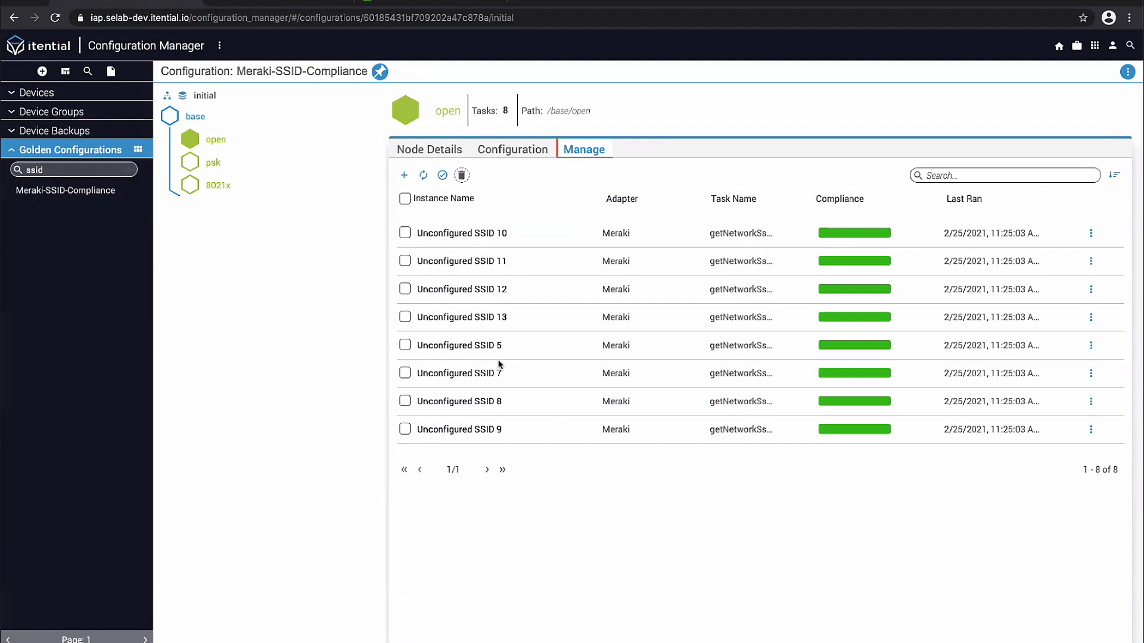
# Start a new adapter task on the open node and choose getNetworkSsid from the Meraki adapter
pyautogui.click(406, 177)
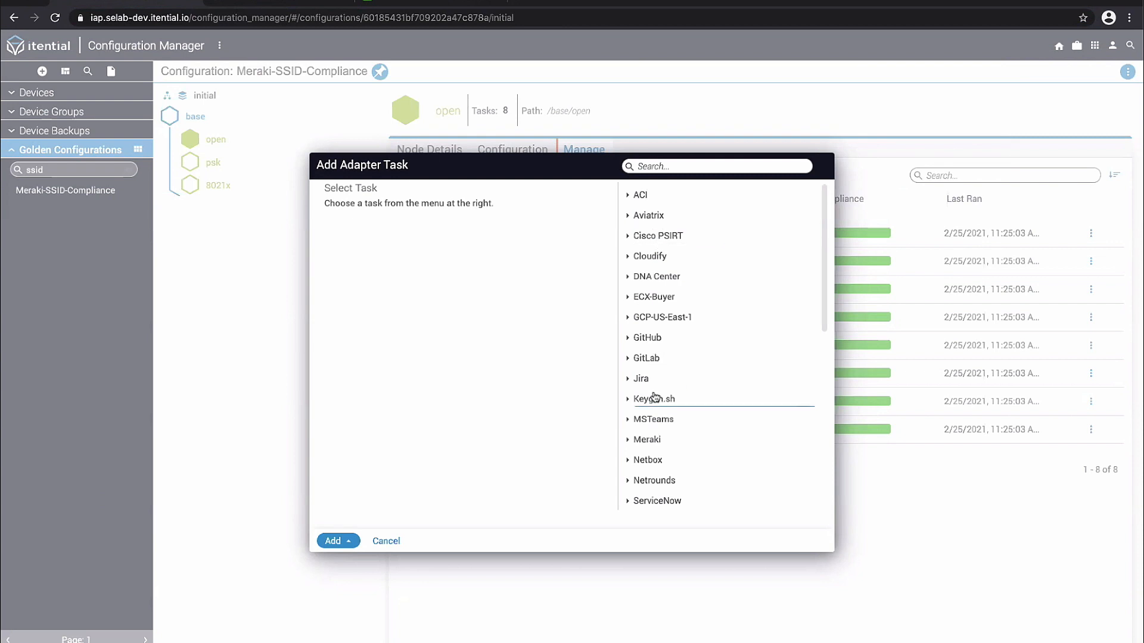
pyautogui.scroll(-5, 656, 397)
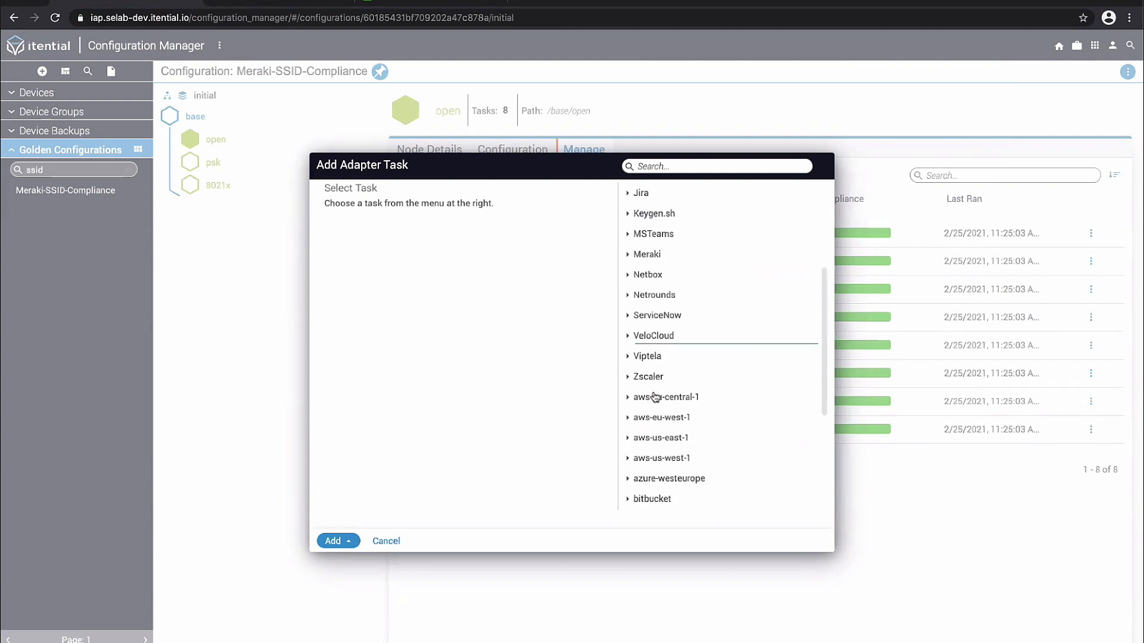
pyautogui.scroll(-1, 656, 397)
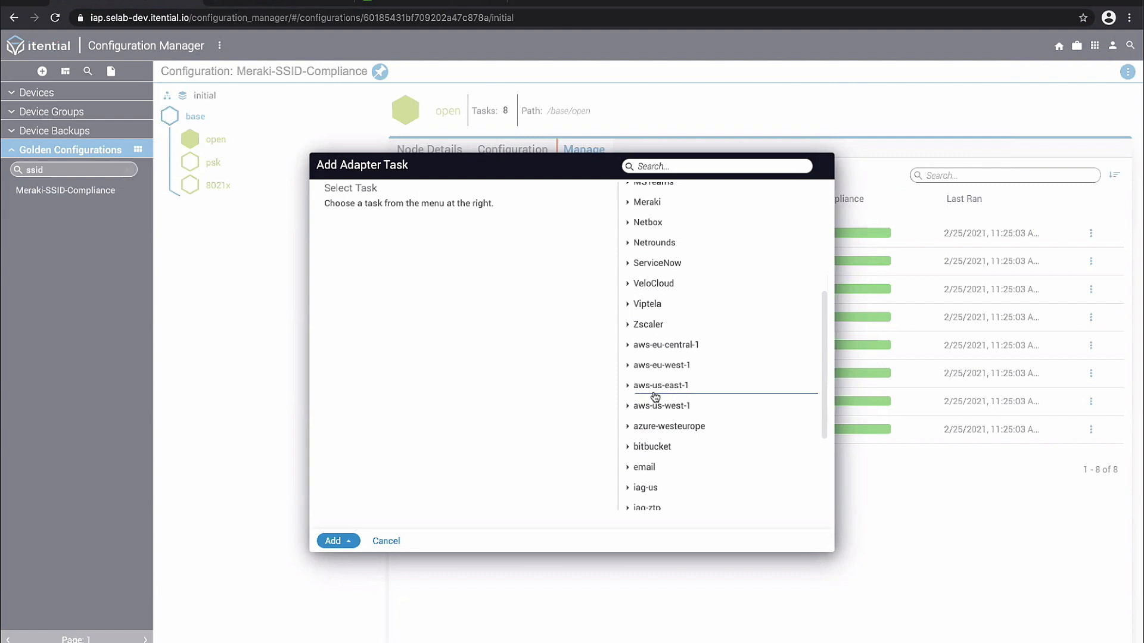
pyautogui.scroll(1, 650, 353)
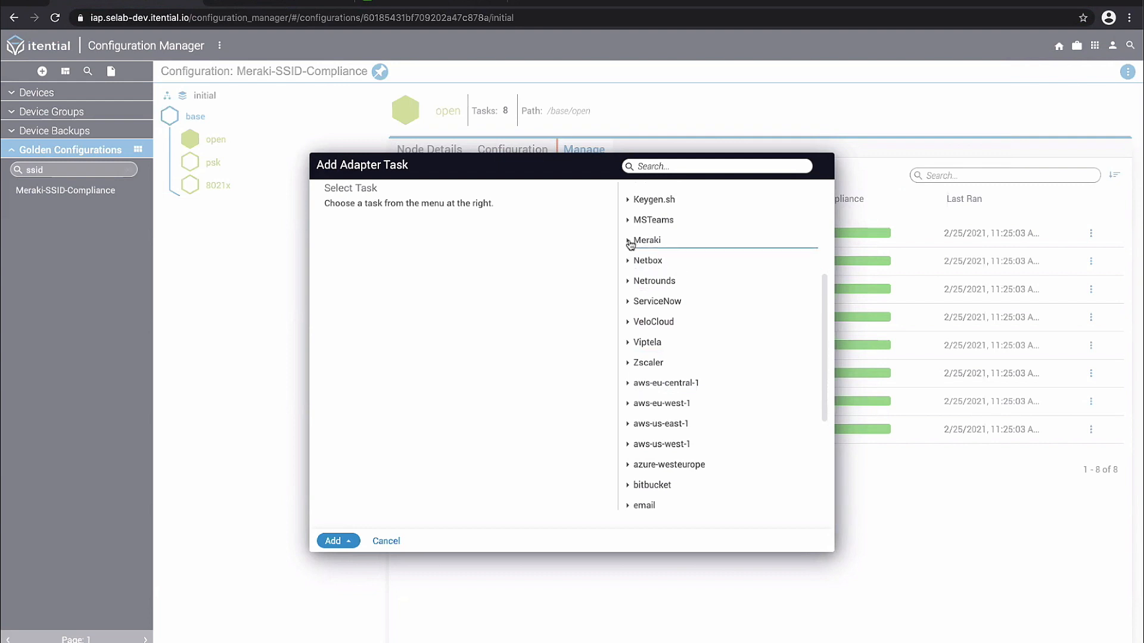
pyautogui.click(630, 241)
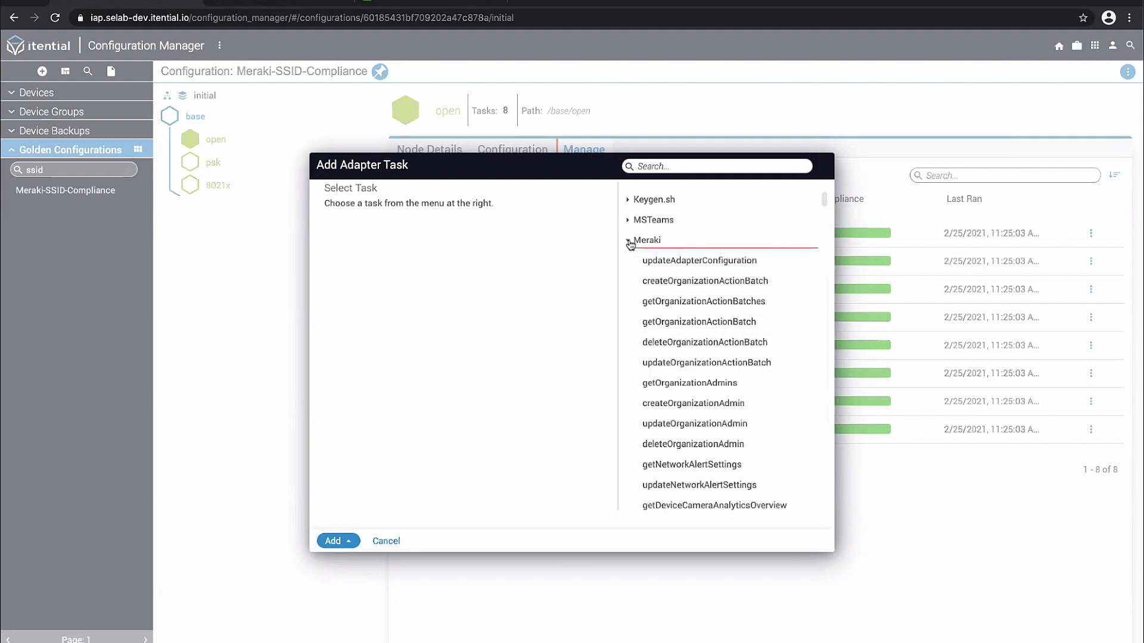
pyautogui.scroll(-4, 663, 388)
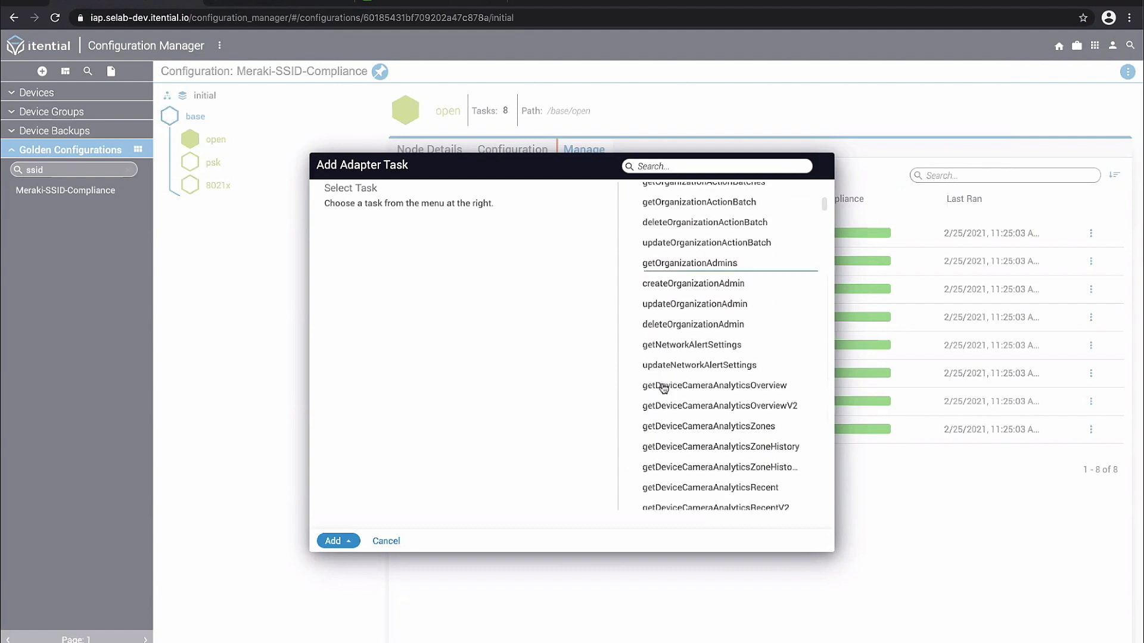
pyautogui.scroll(2, 664, 388)
pyautogui.scroll(3, 664, 388)
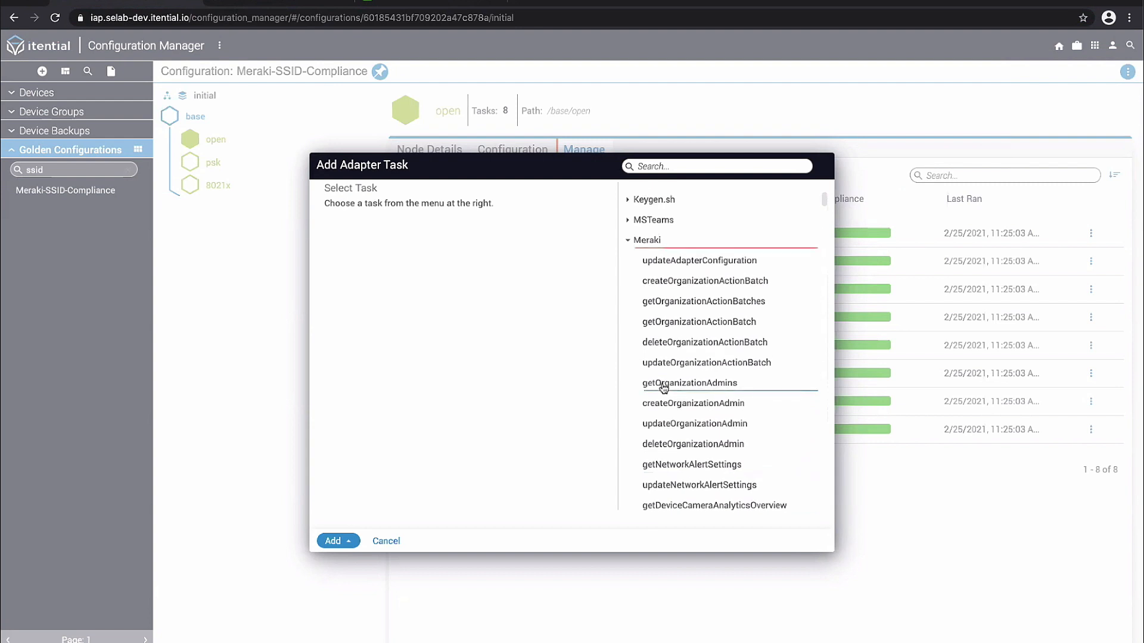
pyautogui.click(665, 168)
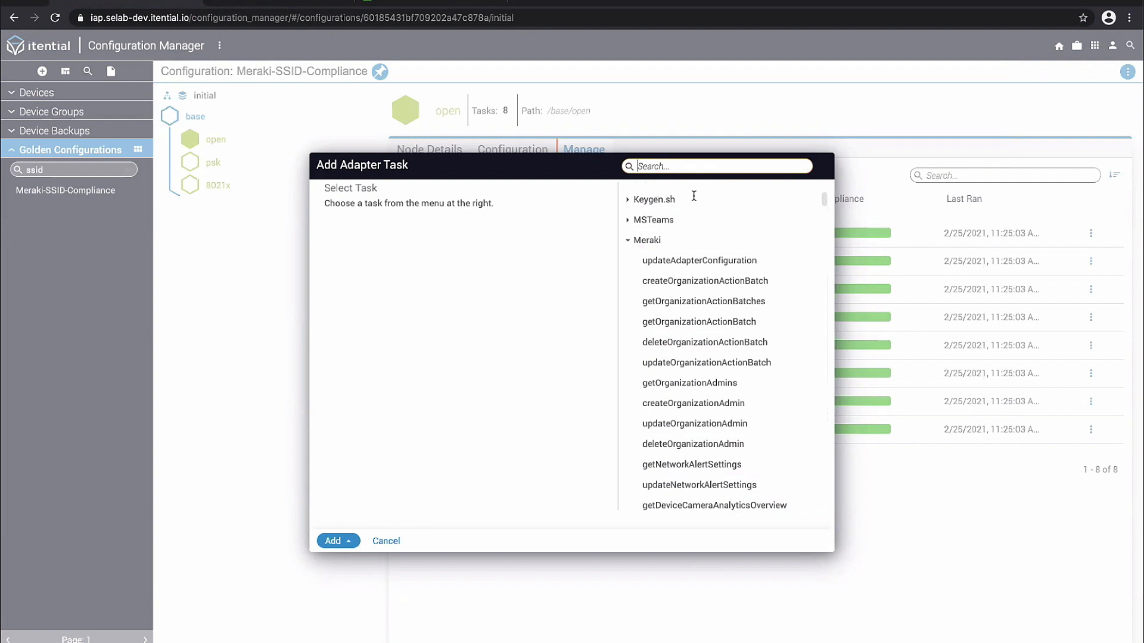
pyautogui.write('getnetworkssid')
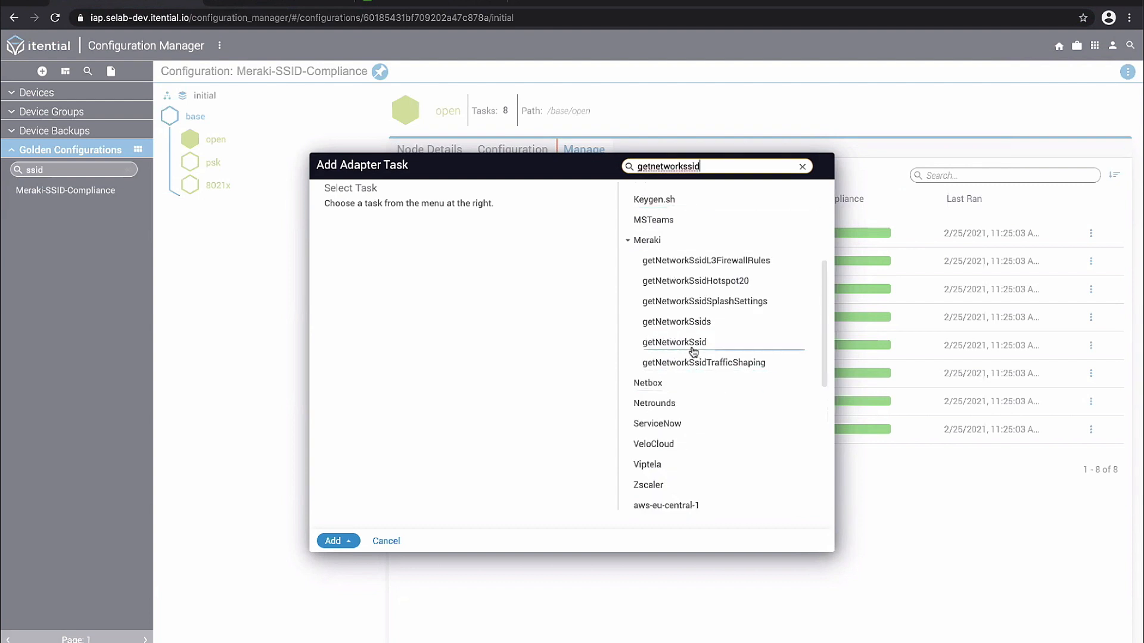
pyautogui.click(690, 348)
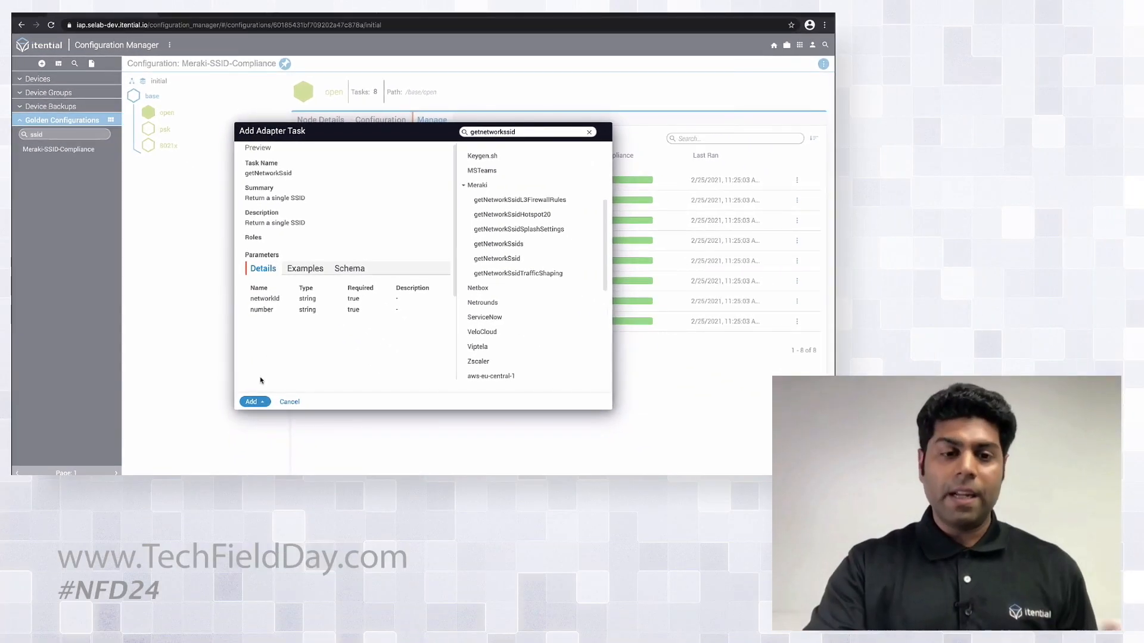
# Define the getNetworkSsid task with the network ID, number 5 and instance name "ssid 5", and save it to the open node
pyautogui.click(253, 402)
pyautogui.click(258, 383)
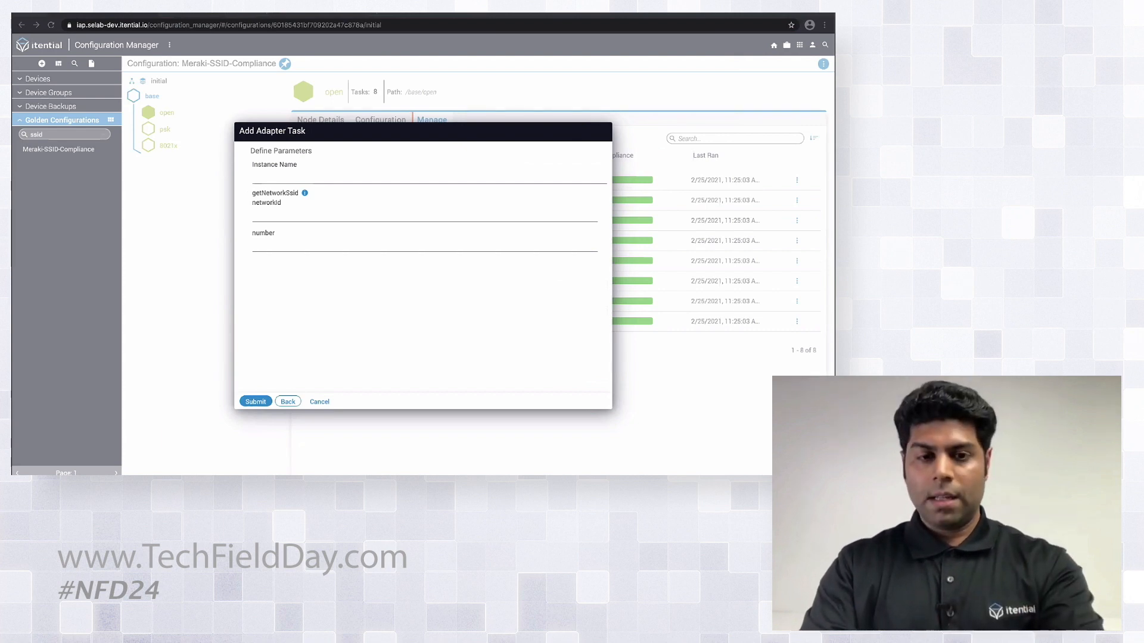
pyautogui.click(280, 214)
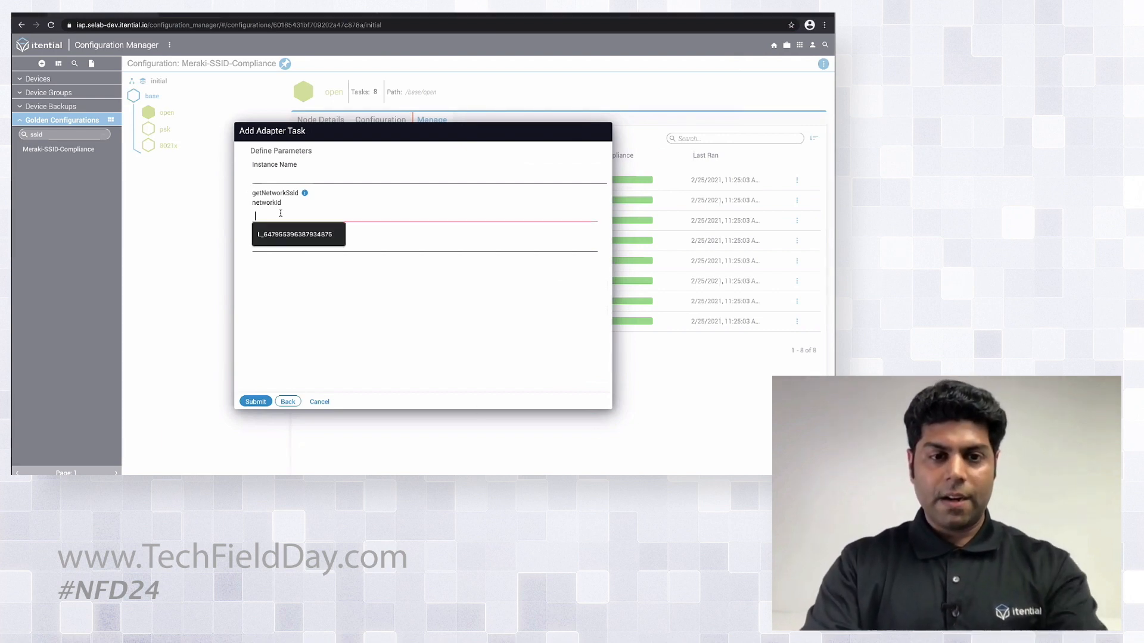
pyautogui.press('super+v')
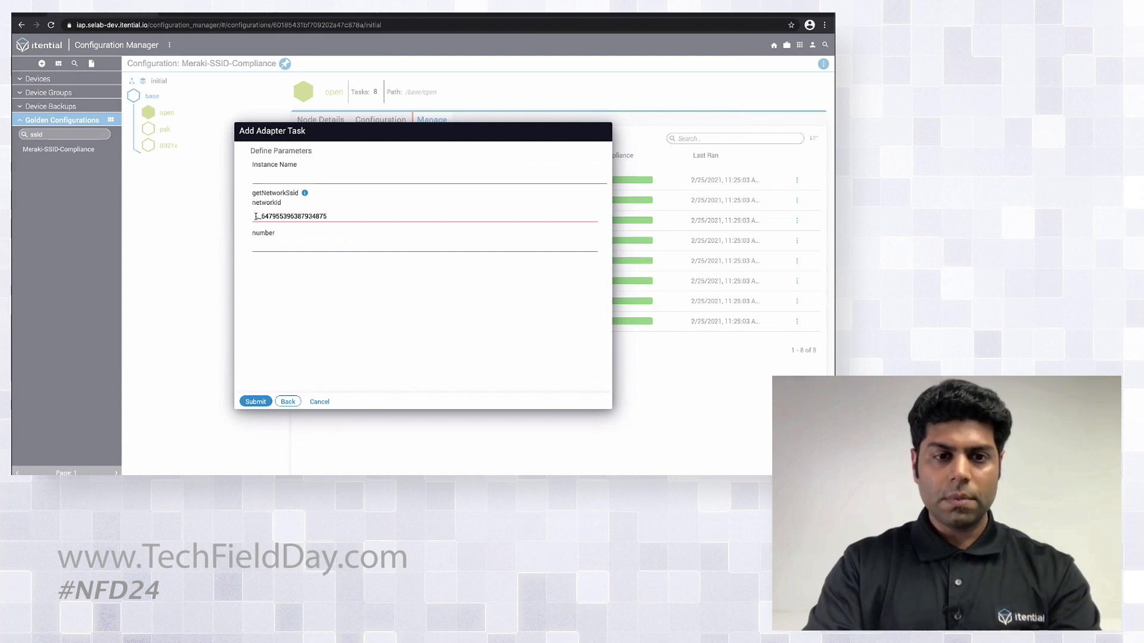
pyautogui.click(269, 242)
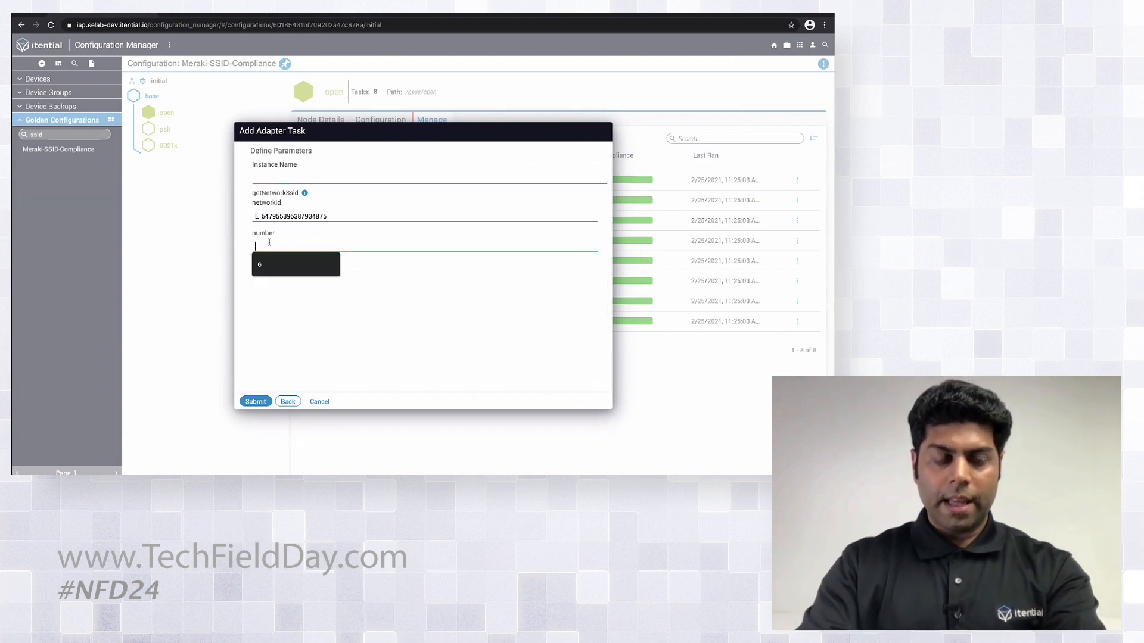
pyautogui.write('5')
pyautogui.click(272, 177)
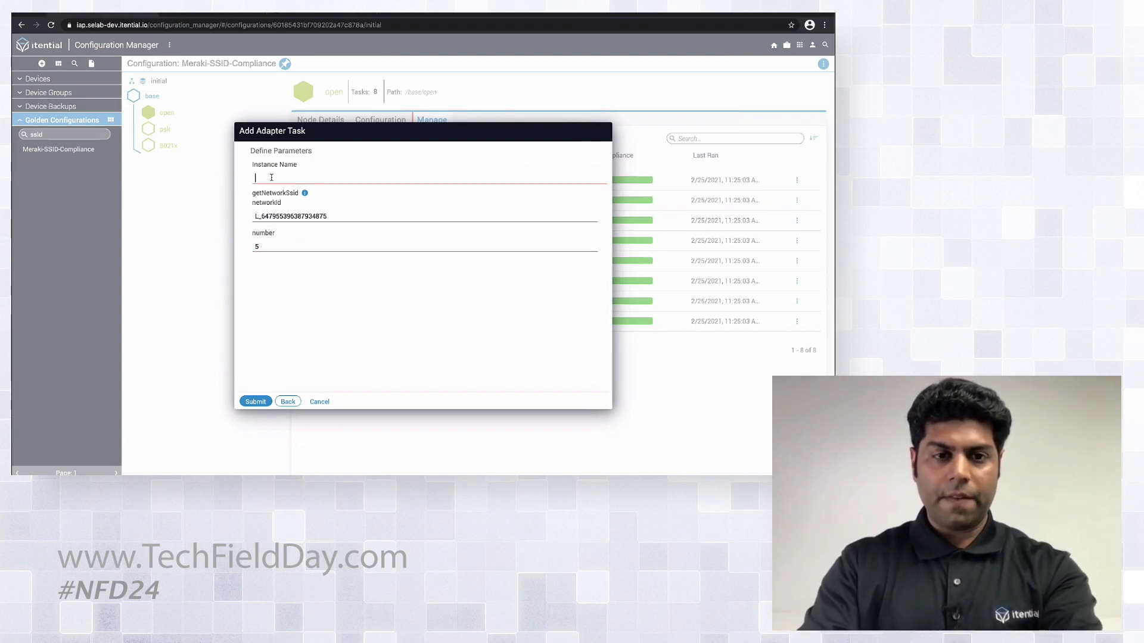
pyautogui.write('ssid 5')
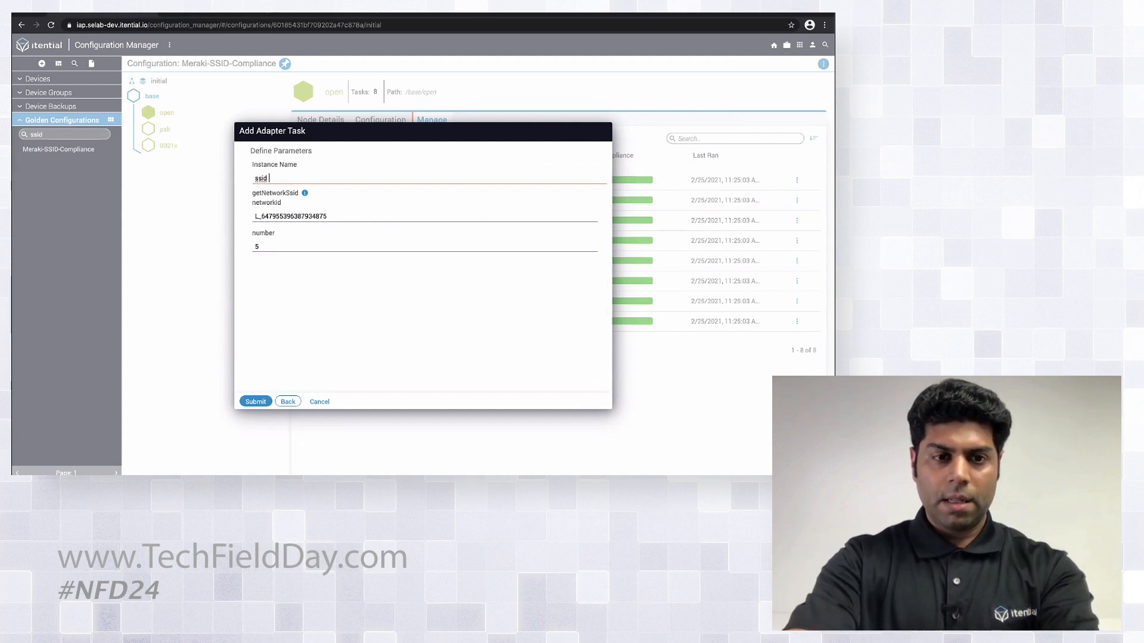
pyautogui.click(256, 401)
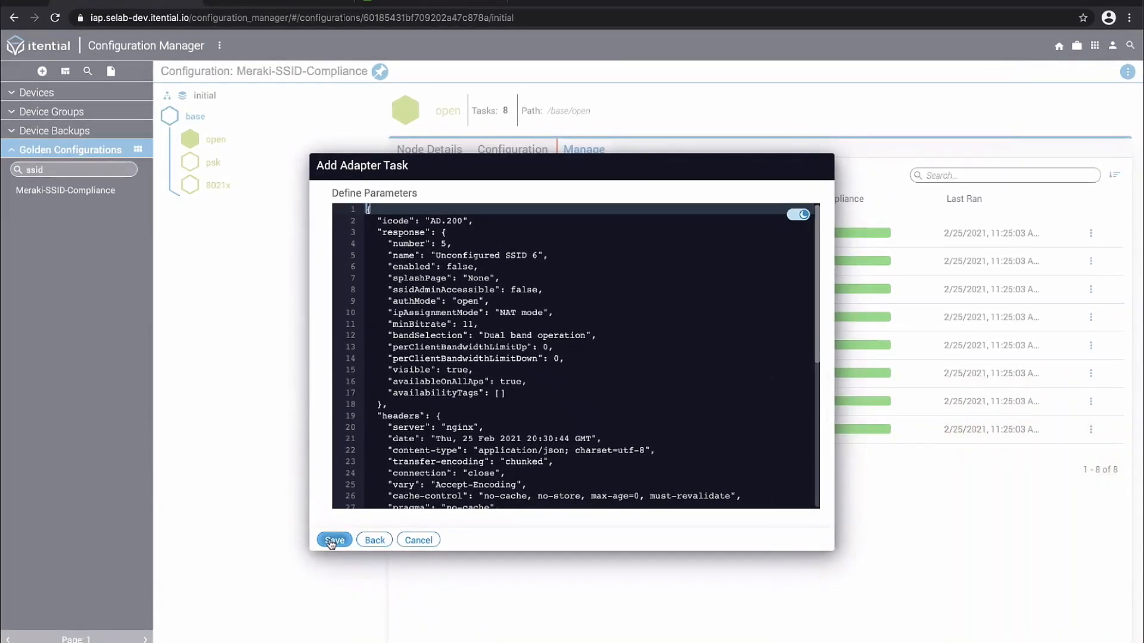
pyautogui.click(334, 540)
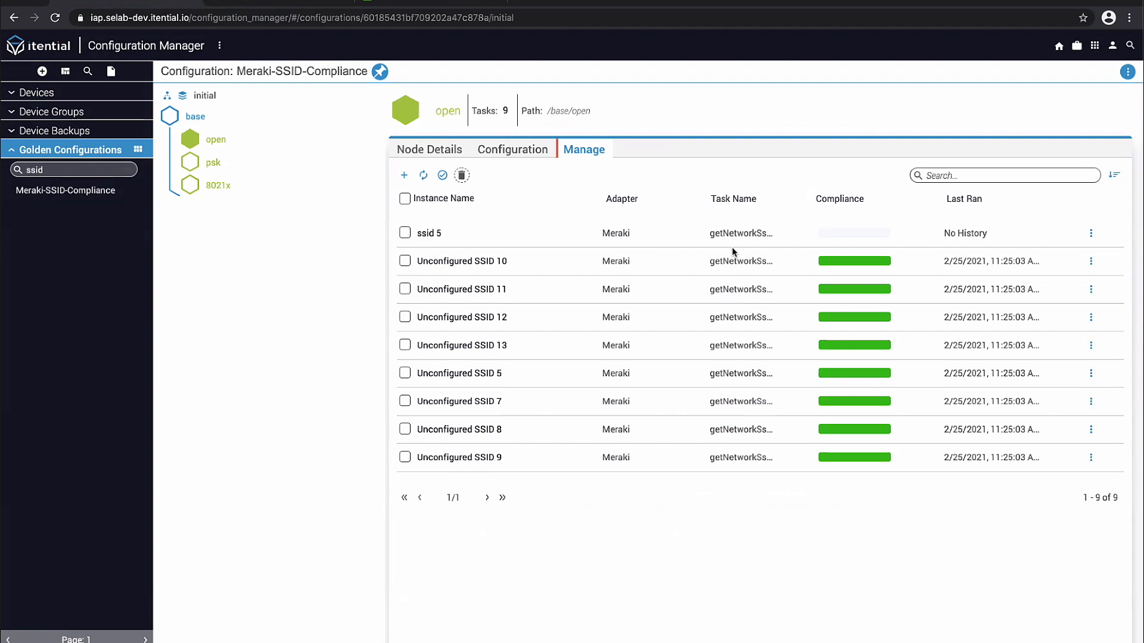
# Run compliance on the ssid 5 task and refresh the open node's task list by reopening it
pyautogui.click(1090, 234)
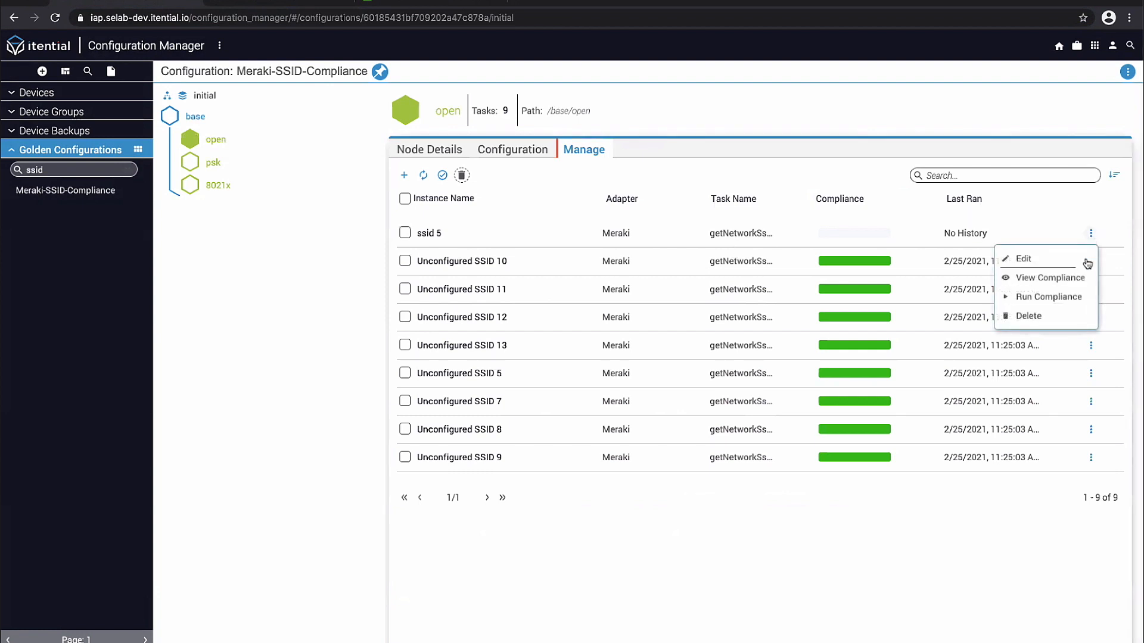
pyautogui.click(1070, 297)
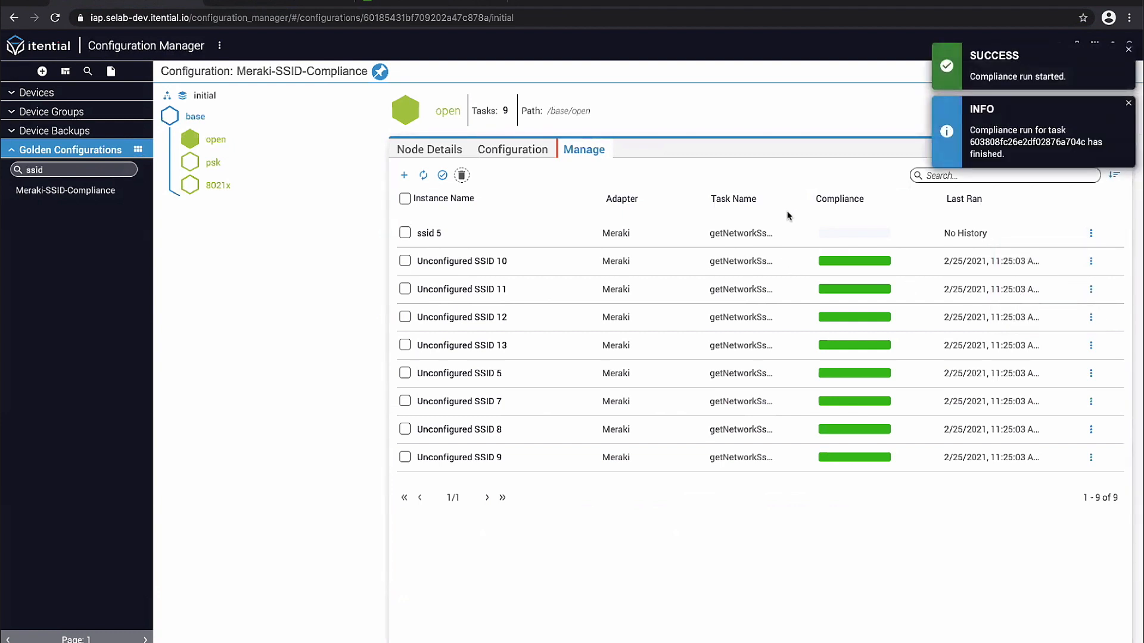
pyautogui.click(535, 157)
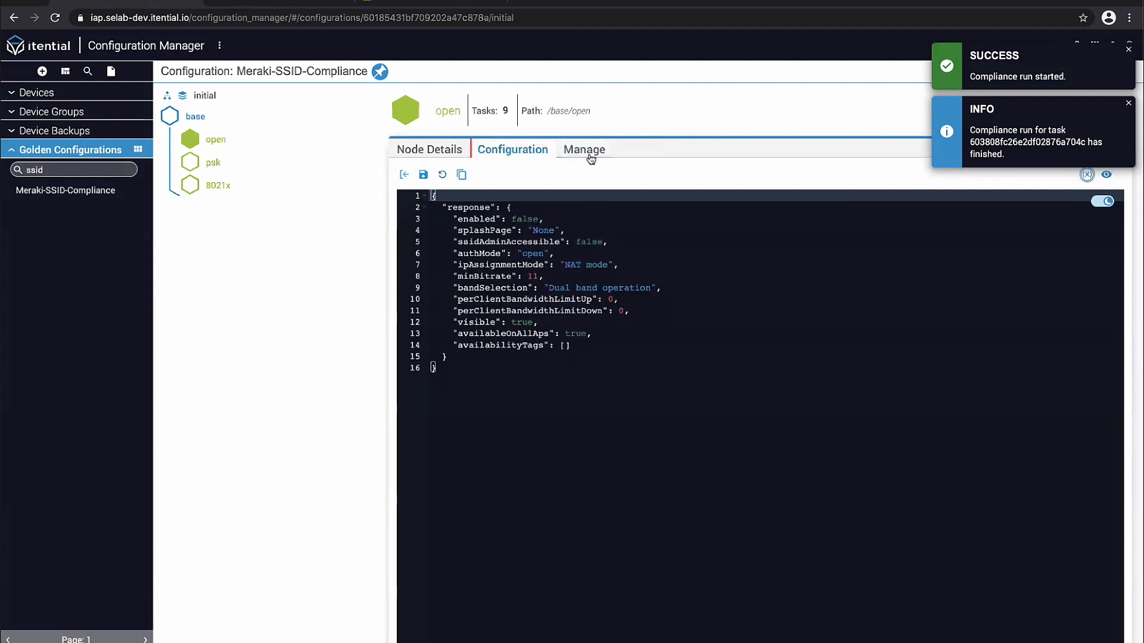
pyautogui.click(590, 155)
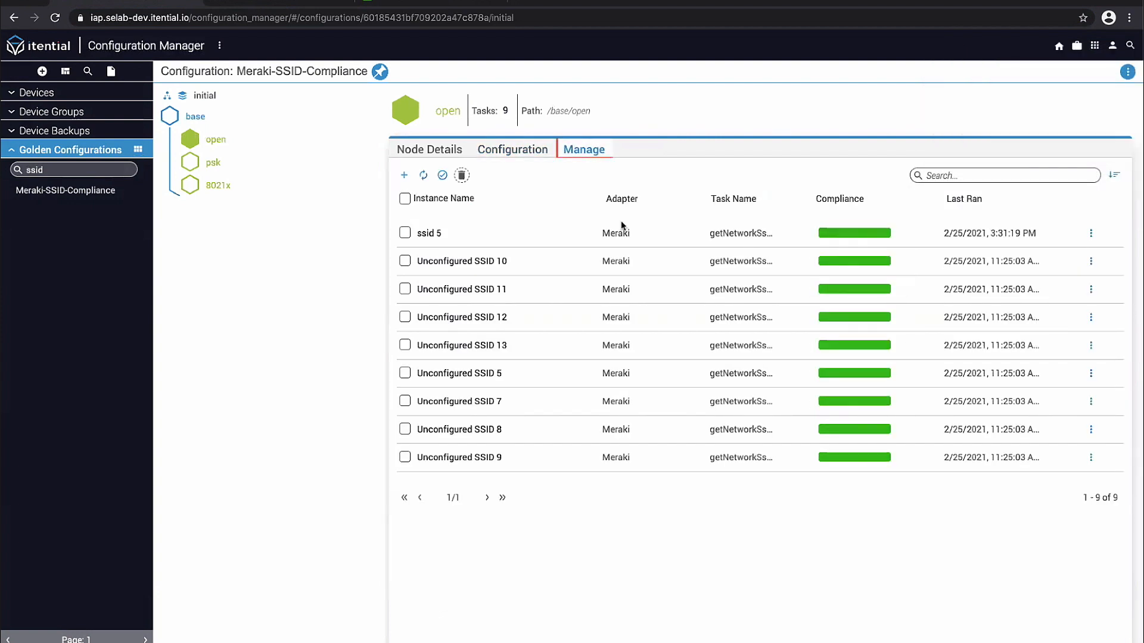
# Switch to the Meraki dashboard, set Unconfigured SSID 5 to a Click-through splash page and 5 GHz band only, and save the changes
pyautogui.click(432, 3)
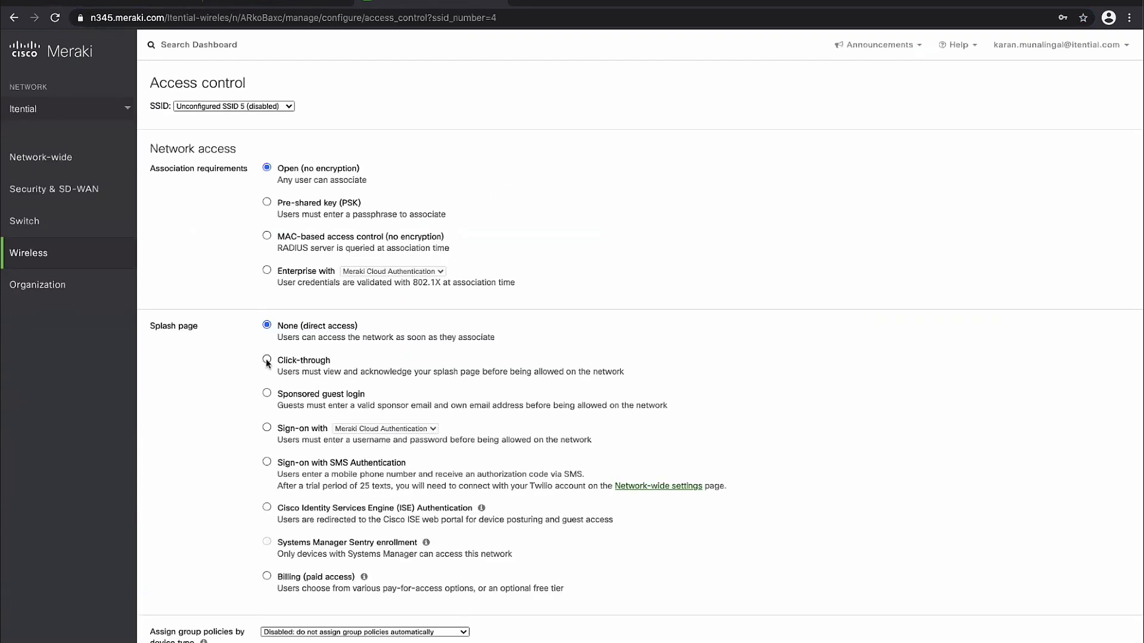
pyautogui.click(266, 360)
pyautogui.scroll(-10, 241, 420)
pyautogui.scroll(-3, 240, 420)
pyautogui.click(267, 417)
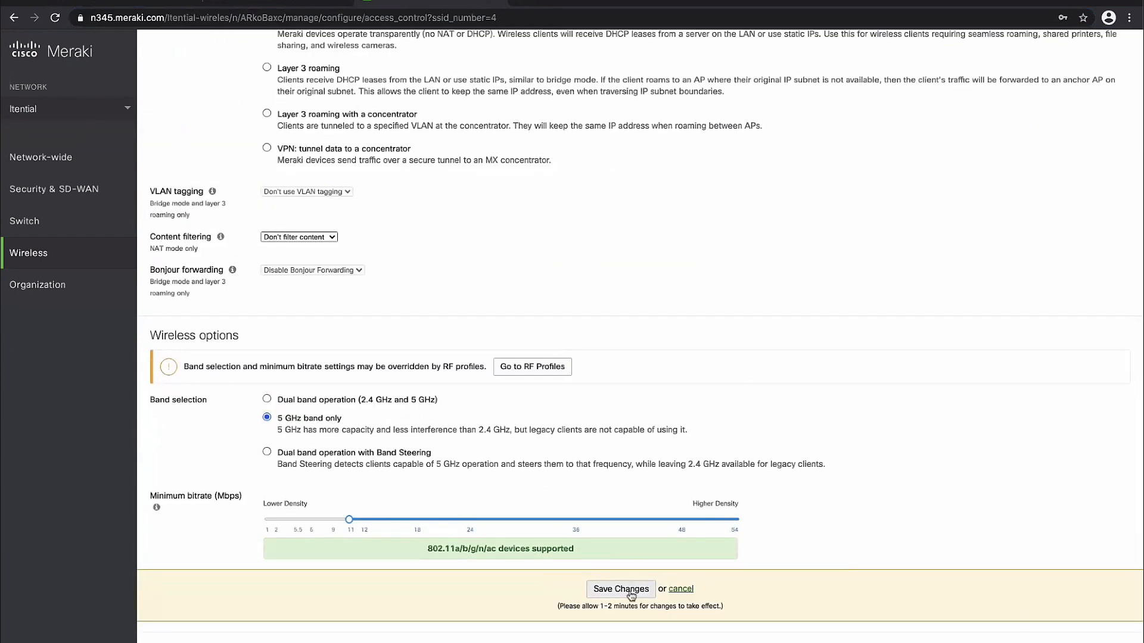
pyautogui.click(621, 590)
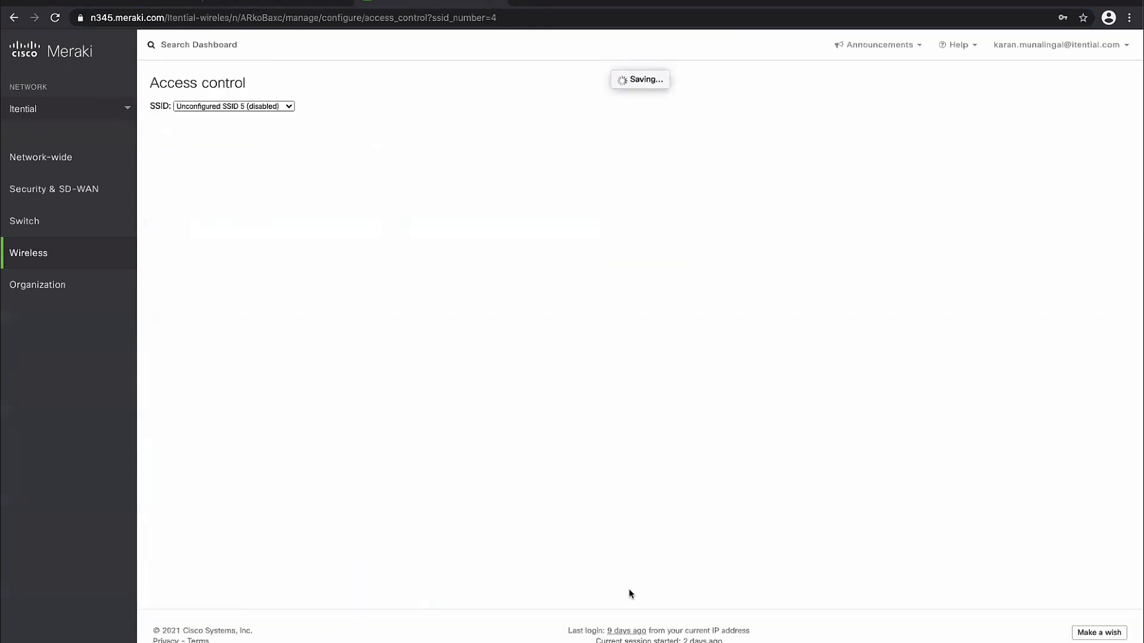
# Set Unconfigured SSID 7 to a Click-through splash page and Dual band operation with Band Steering, and save the changes
pyautogui.click(284, 108)
pyautogui.click(288, 114)
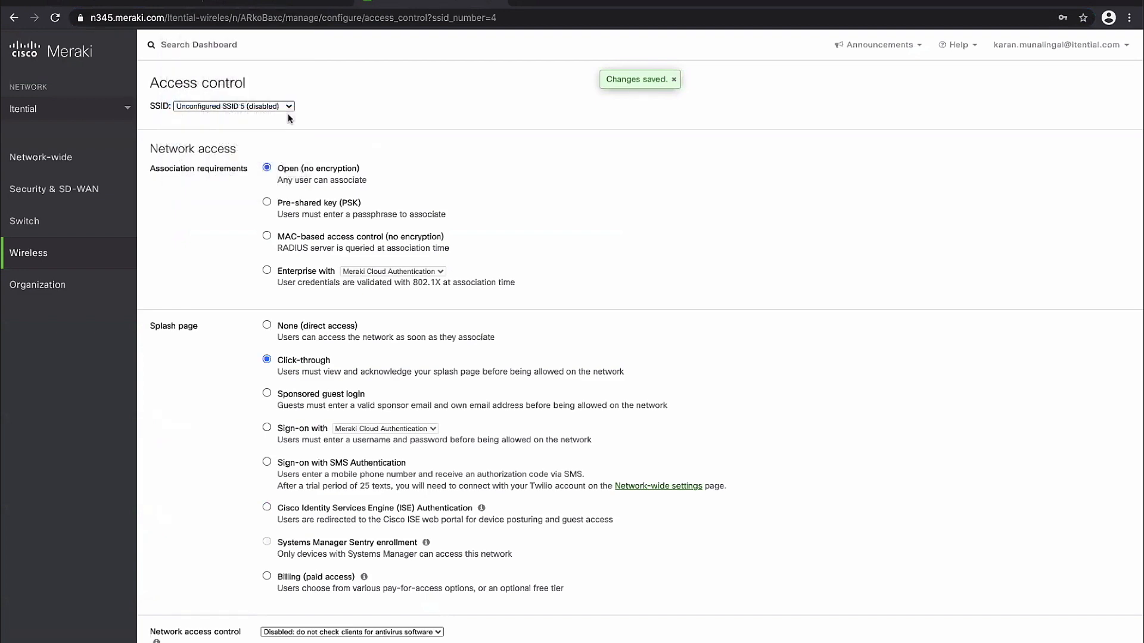
pyautogui.click(267, 361)
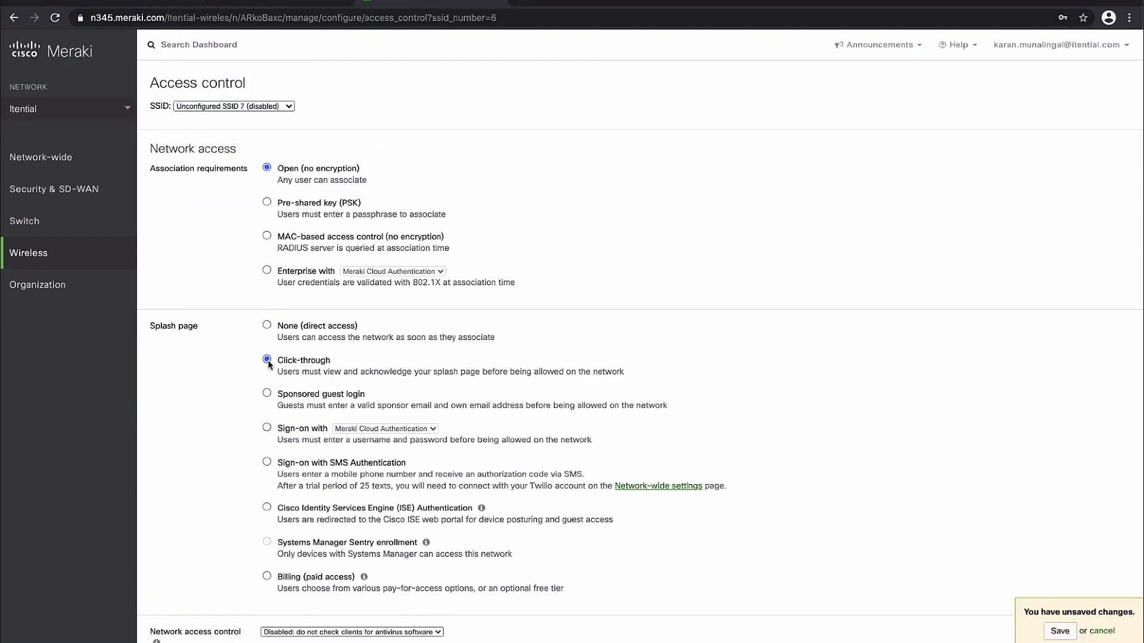
pyautogui.scroll(-15, 268, 372)
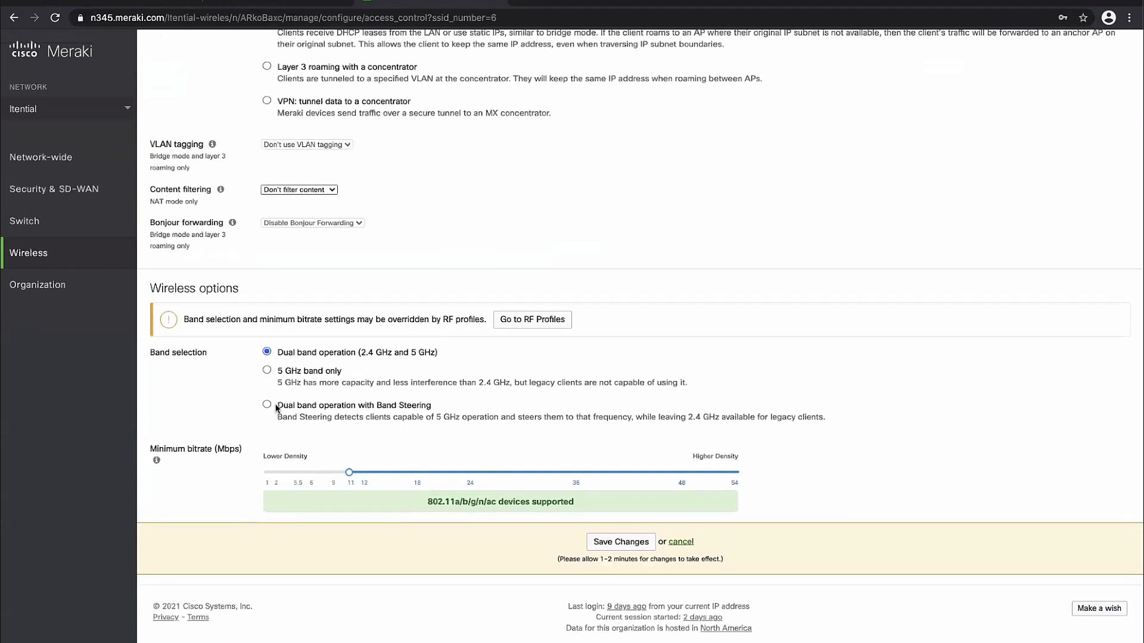
pyautogui.click(267, 405)
pyautogui.click(621, 541)
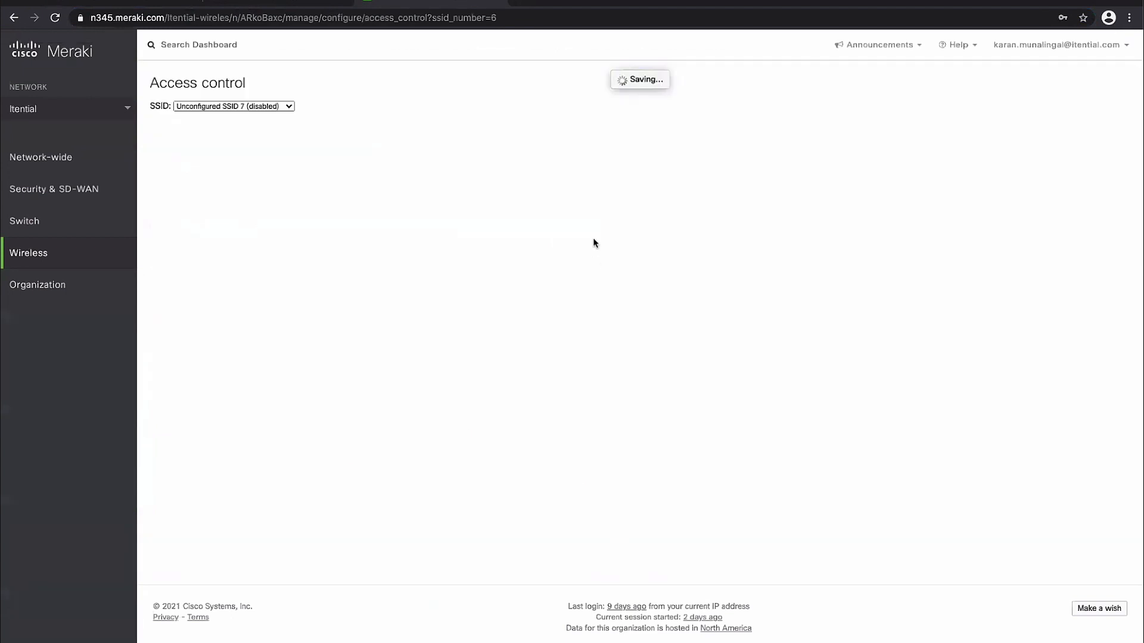
# Switch back to Itential Configuration Manager, run compliance on the open node and refresh its task list by reopening it
pyautogui.click(141, 2)
pyautogui.click(366, 139)
pyautogui.click(359, 223)
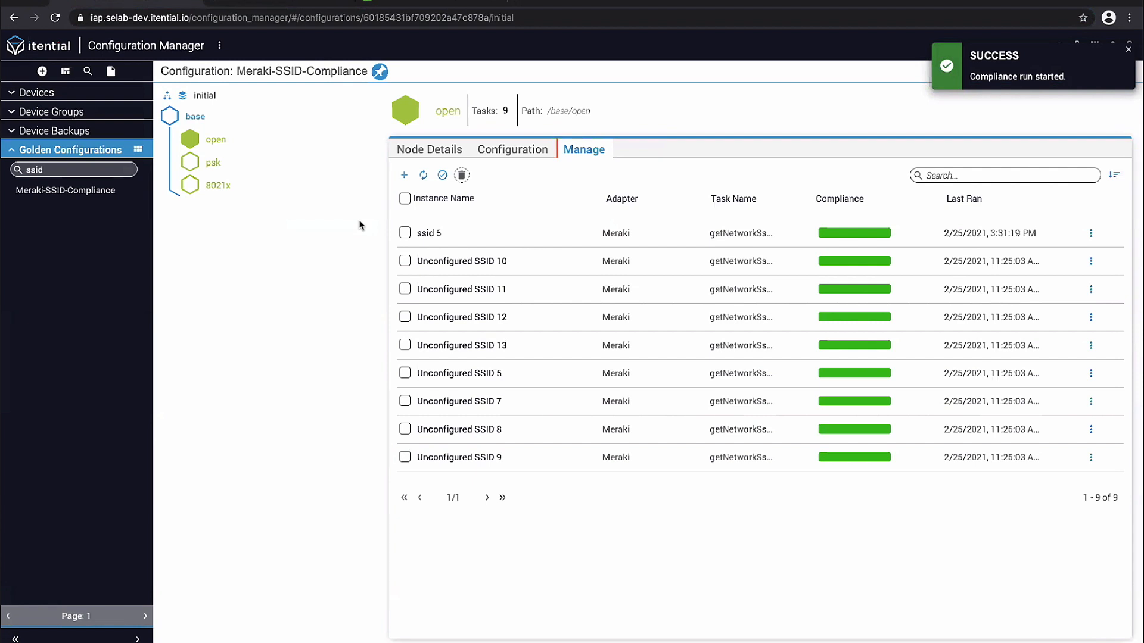
pyautogui.click(519, 150)
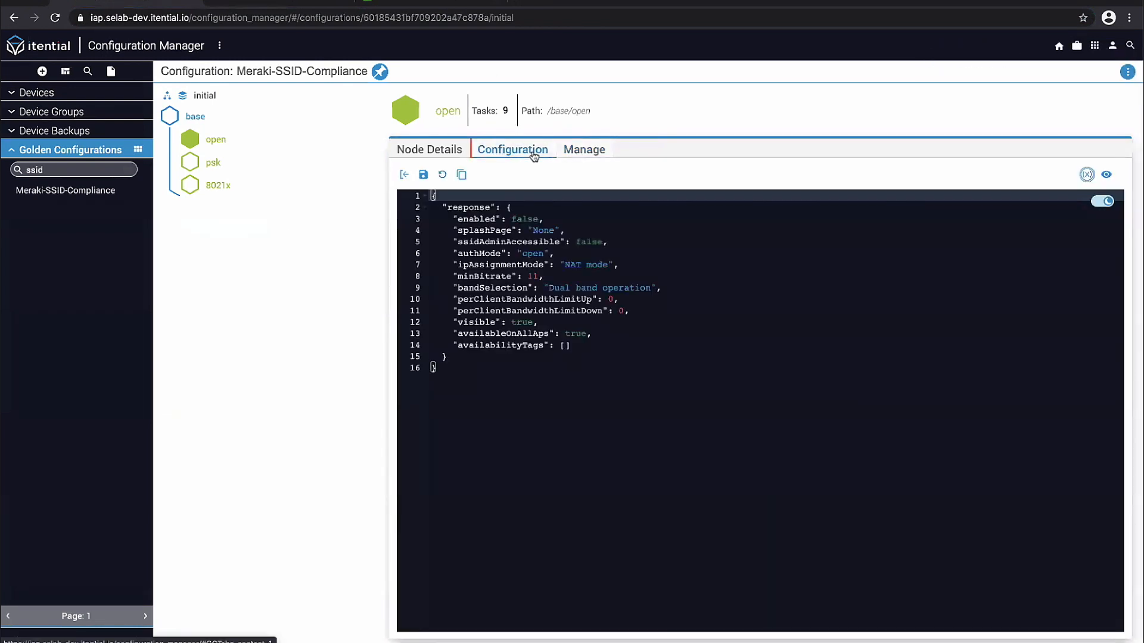
pyautogui.click(584, 154)
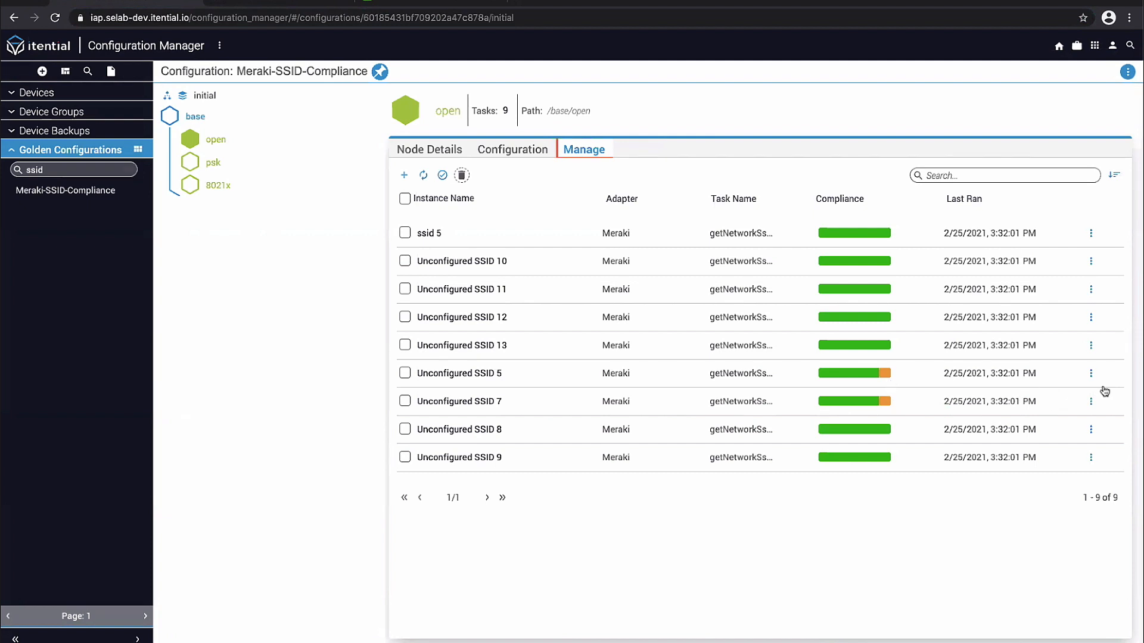
# Open the compliance report for Unconfigured SSID 5, examine the splashPage and bandSelection violations, and close the report
pyautogui.click(1091, 374)
pyautogui.click(1073, 418)
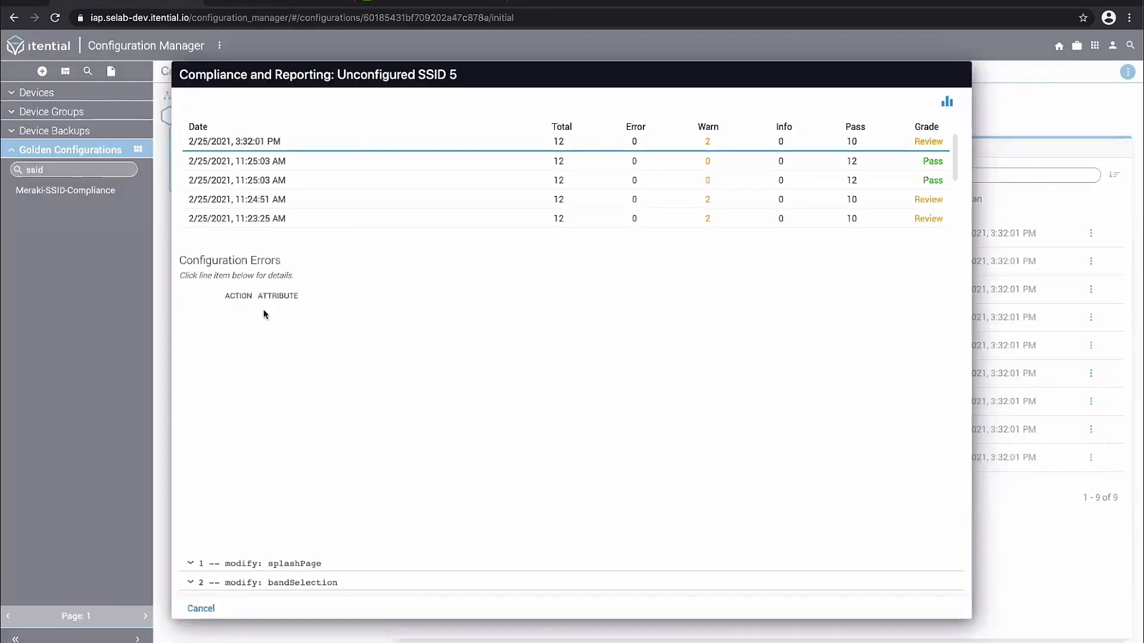
pyautogui.click(242, 549)
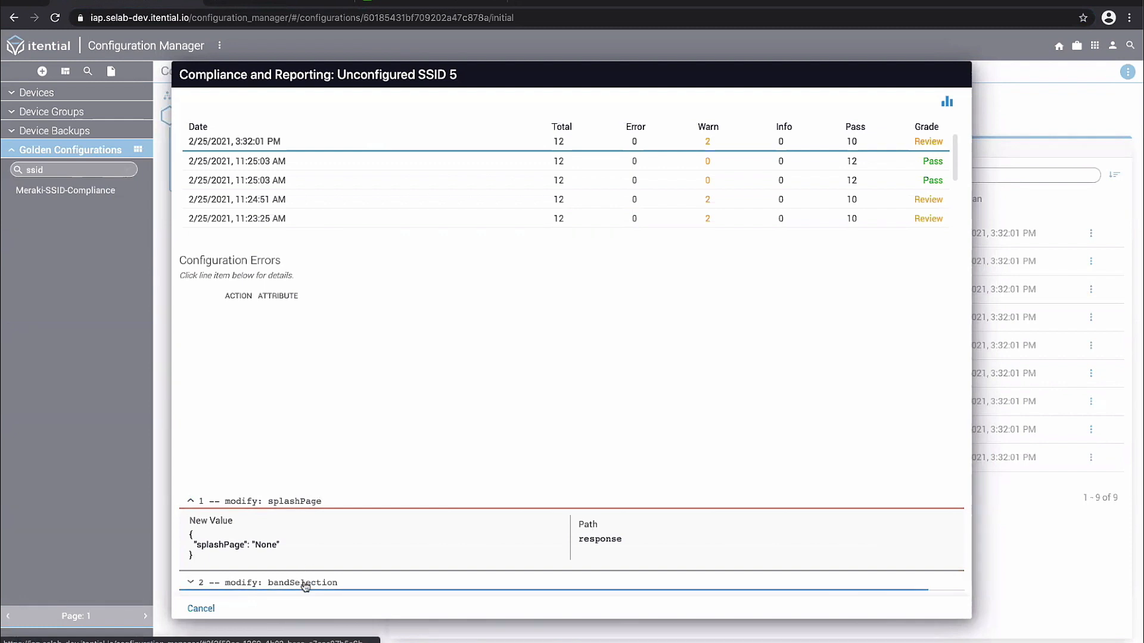
pyautogui.click(303, 584)
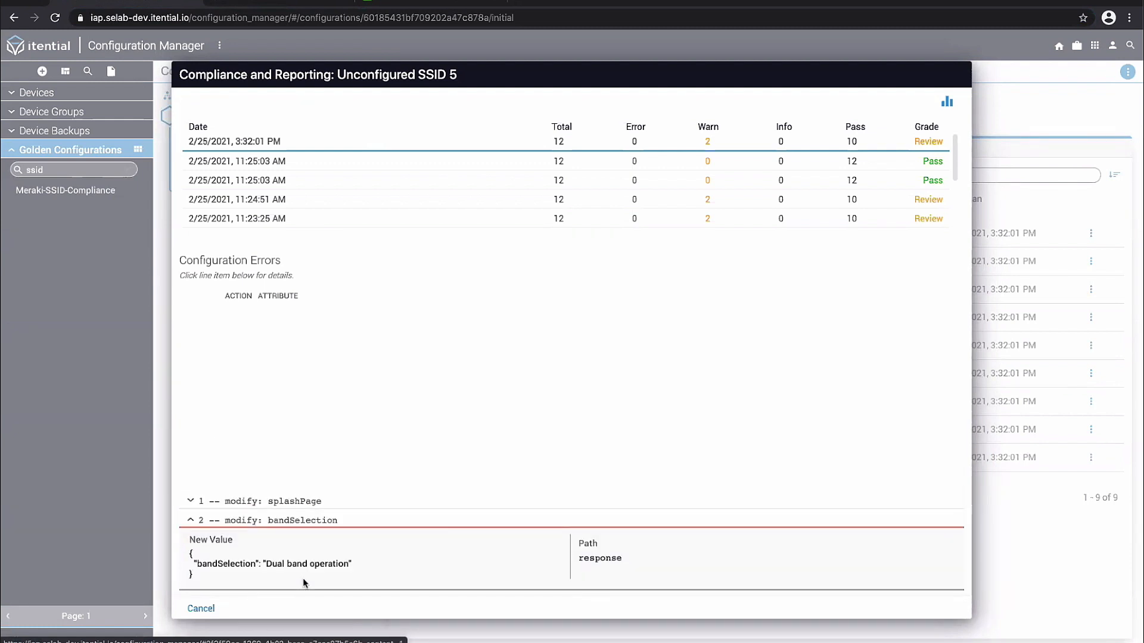
pyautogui.click(201, 608)
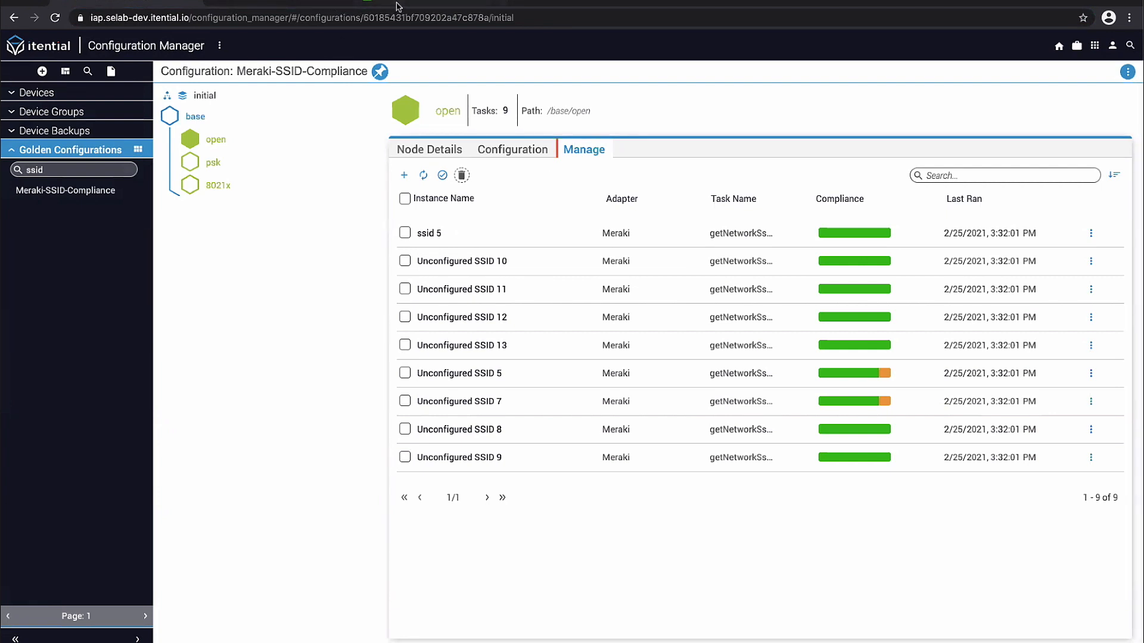
# Switch to Itential Automation Catalog, run the Meraki-SSID-Compliance-Remediation automation manually and dismiss the run dialog
pyautogui.click(320, 5)
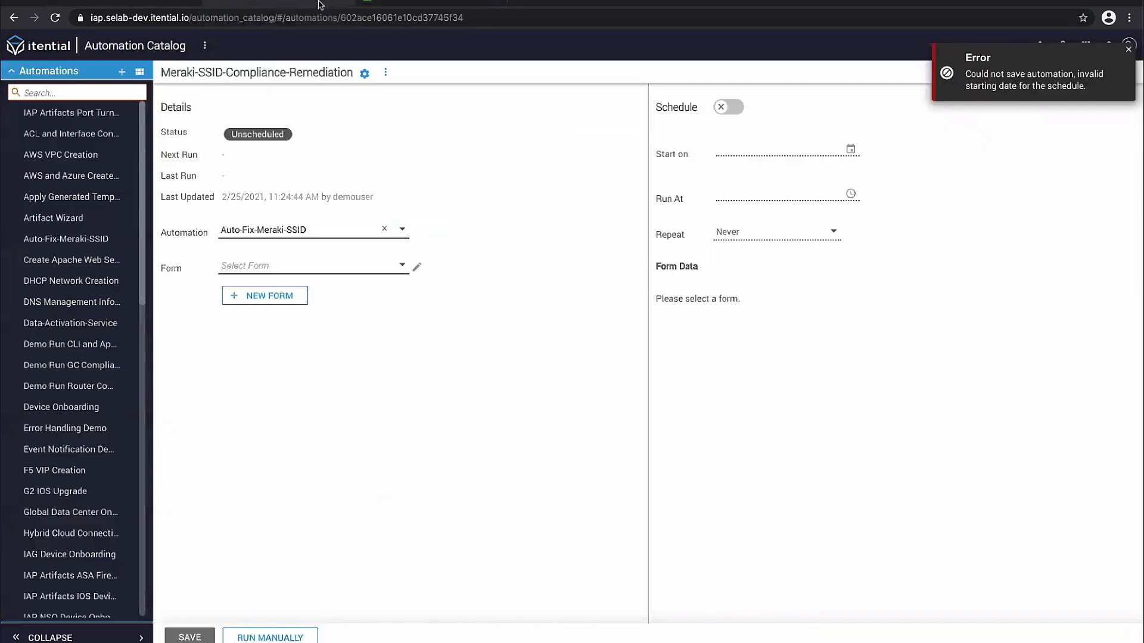
pyautogui.click(291, 638)
pyautogui.click(548, 396)
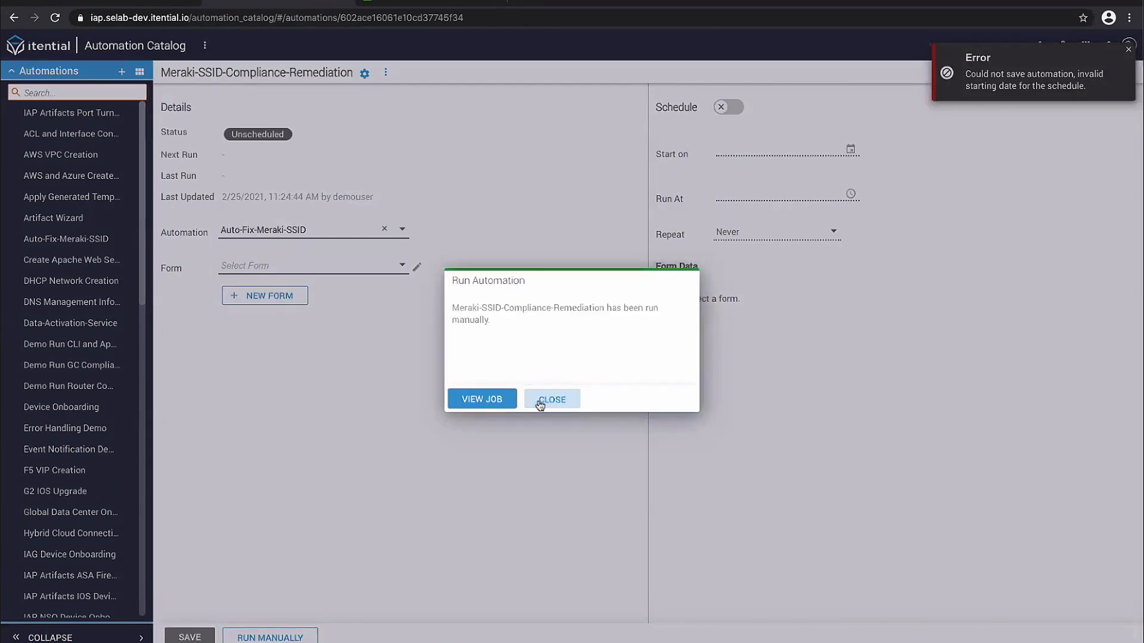